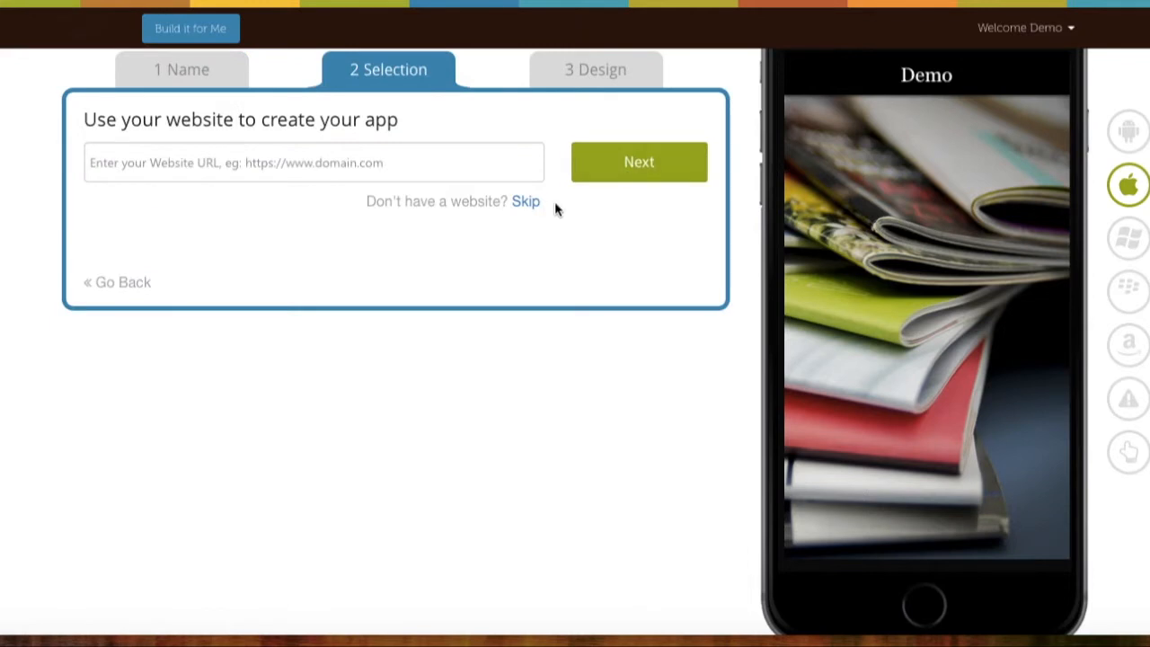
Skip the website step and pick the Slide Out menu layout.
{"action": "left_click", "coordinate": [526, 203]}
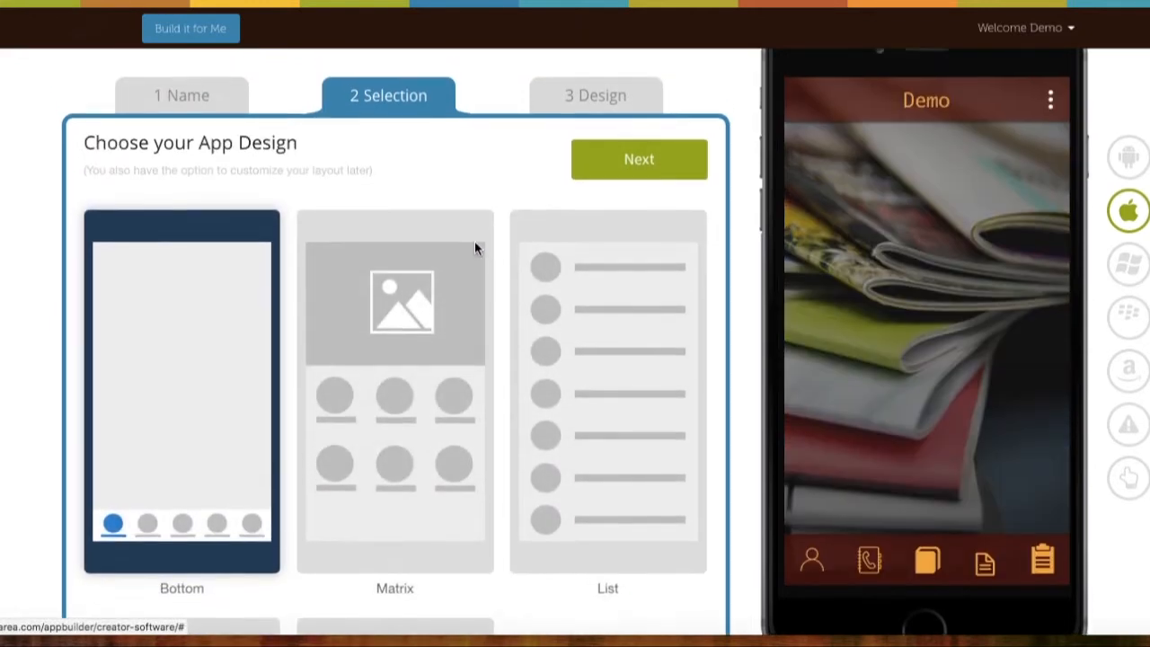
{"action": "scroll", "coordinate": [471, 278], "scroll_direction": "down", "scroll_amount": 5}
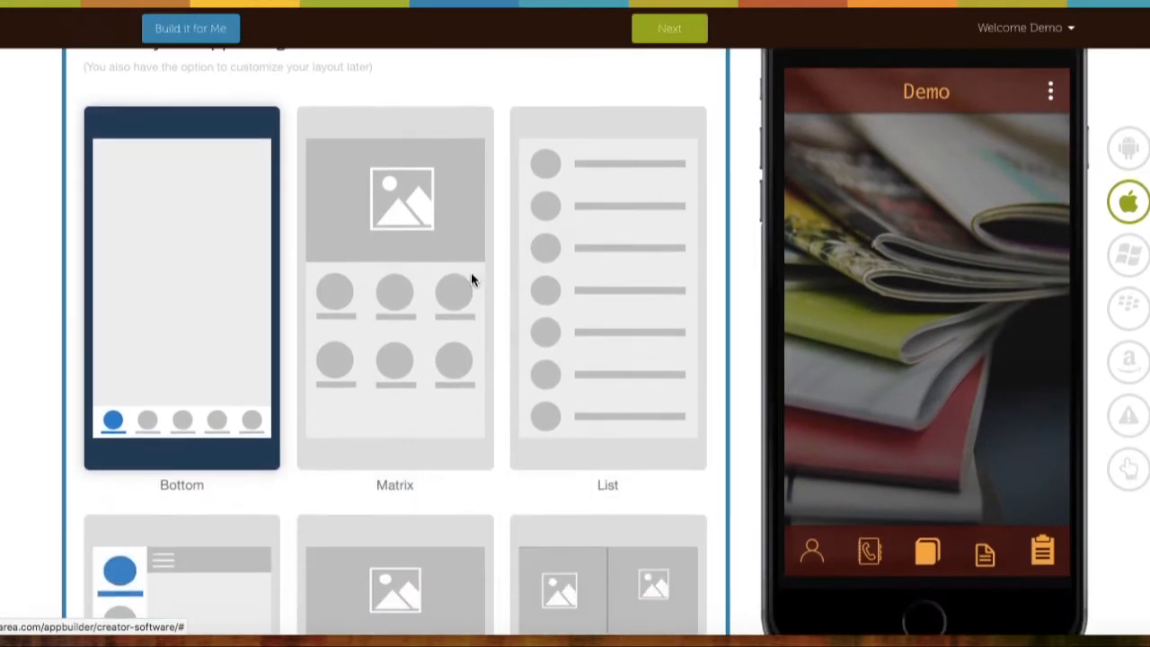
{"action": "left_click", "coordinate": [196, 422]}
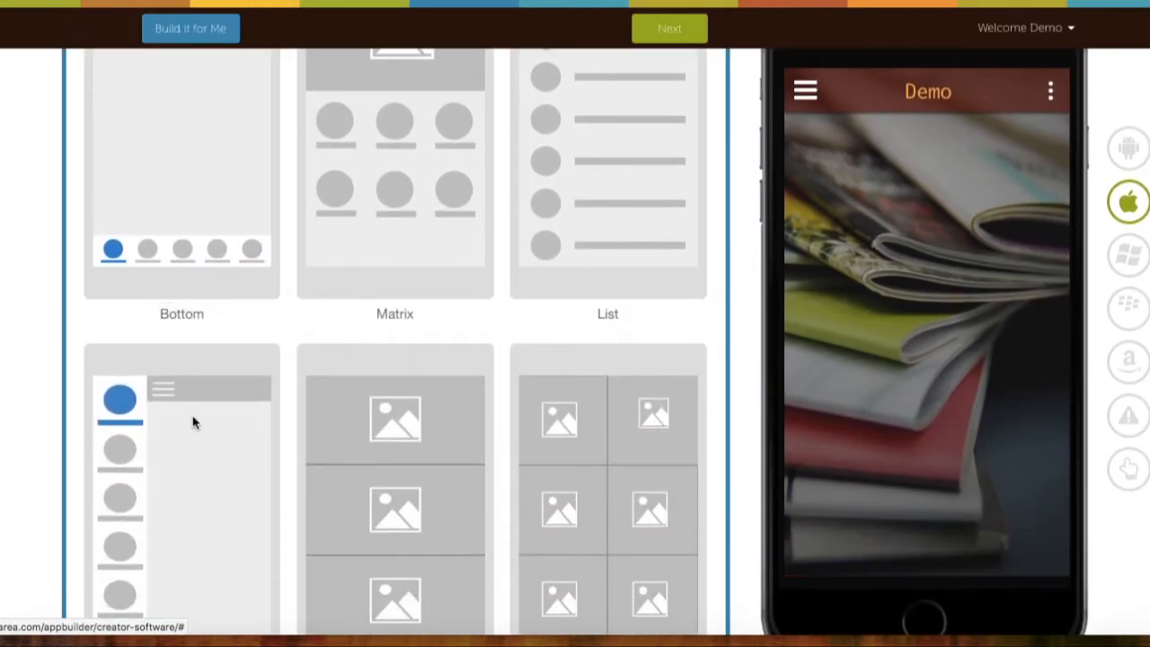
{"action": "scroll", "coordinate": [398, 367], "scroll_direction": "down", "scroll_amount": 4}
{"action": "scroll", "coordinate": [399, 364], "scroll_direction": "up", "scroll_amount": 8}
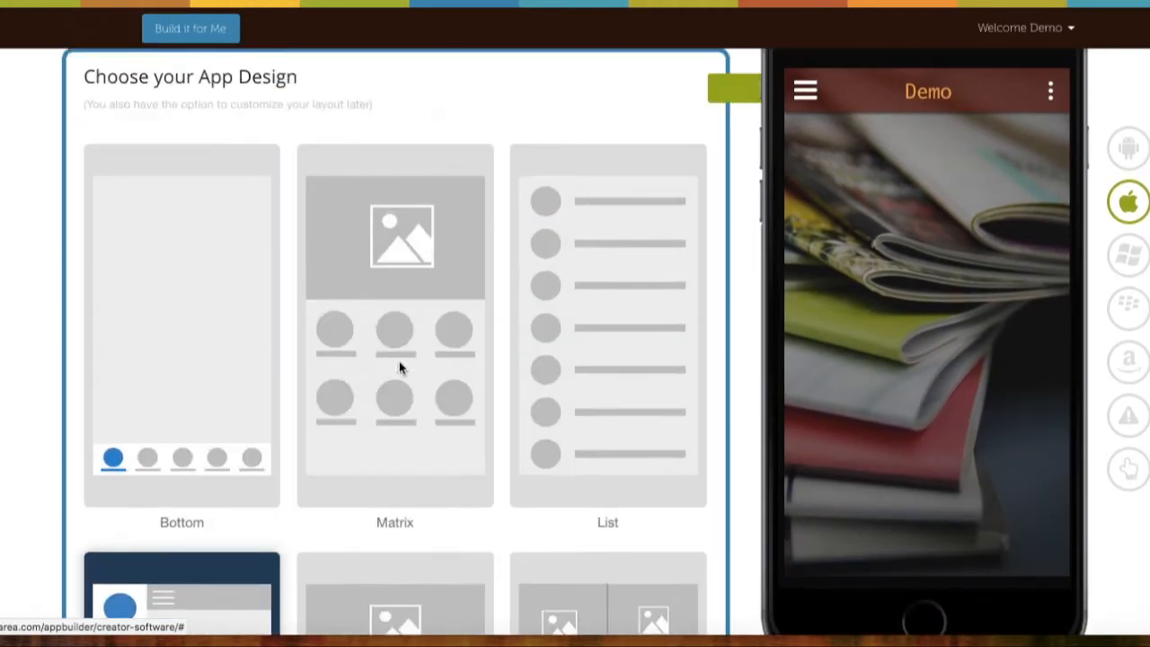
Preview the Slide Out layout's hamburger menu in the phone, then continue to features.
{"action": "left_click", "coordinate": [803, 158]}
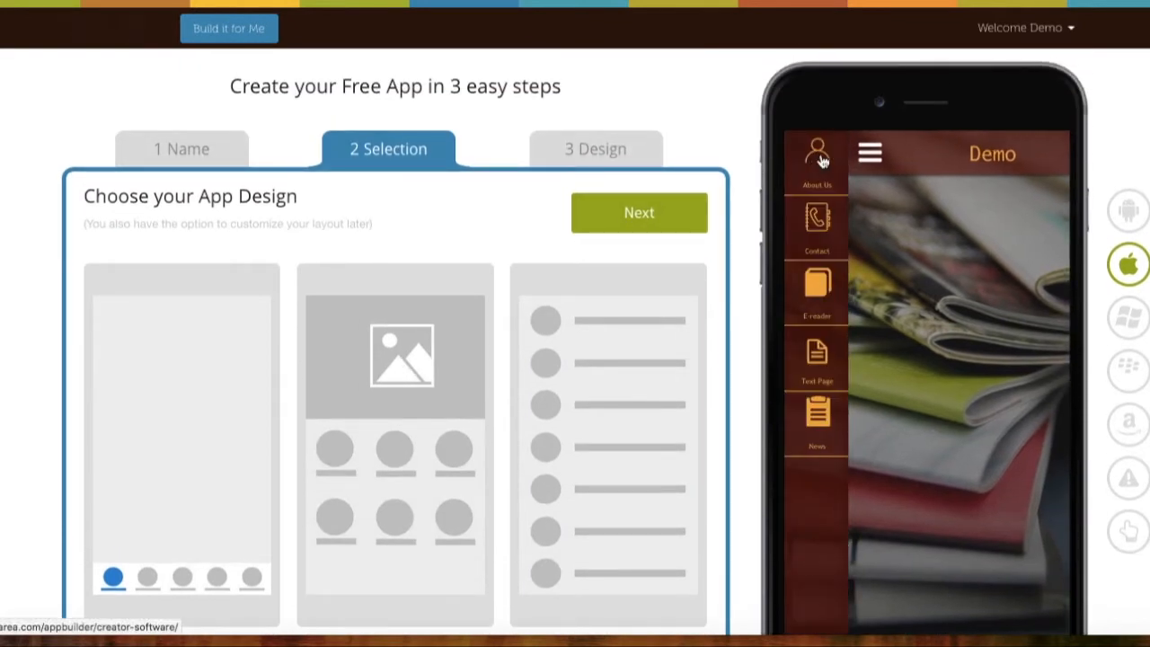
{"action": "left_click", "coordinate": [860, 158]}
{"action": "left_click", "coordinate": [693, 211]}
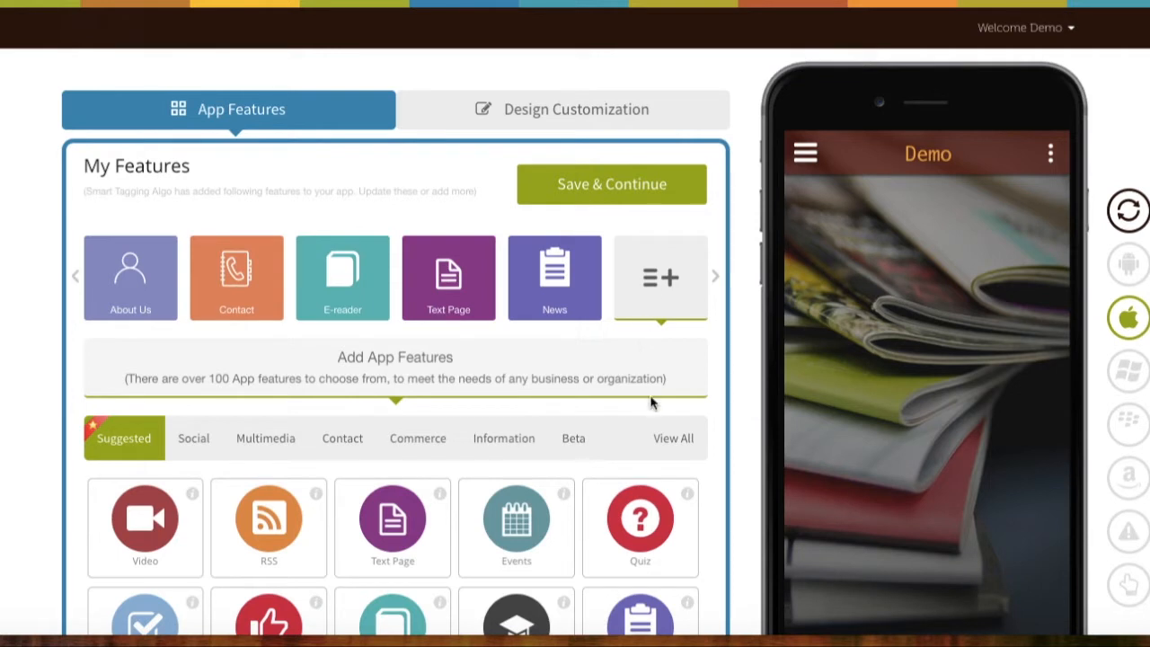
Find Pocket Tools by searching 'poc', add it, and rename its page 'Product Scanner'.
{"action": "left_click", "coordinate": [669, 439]}
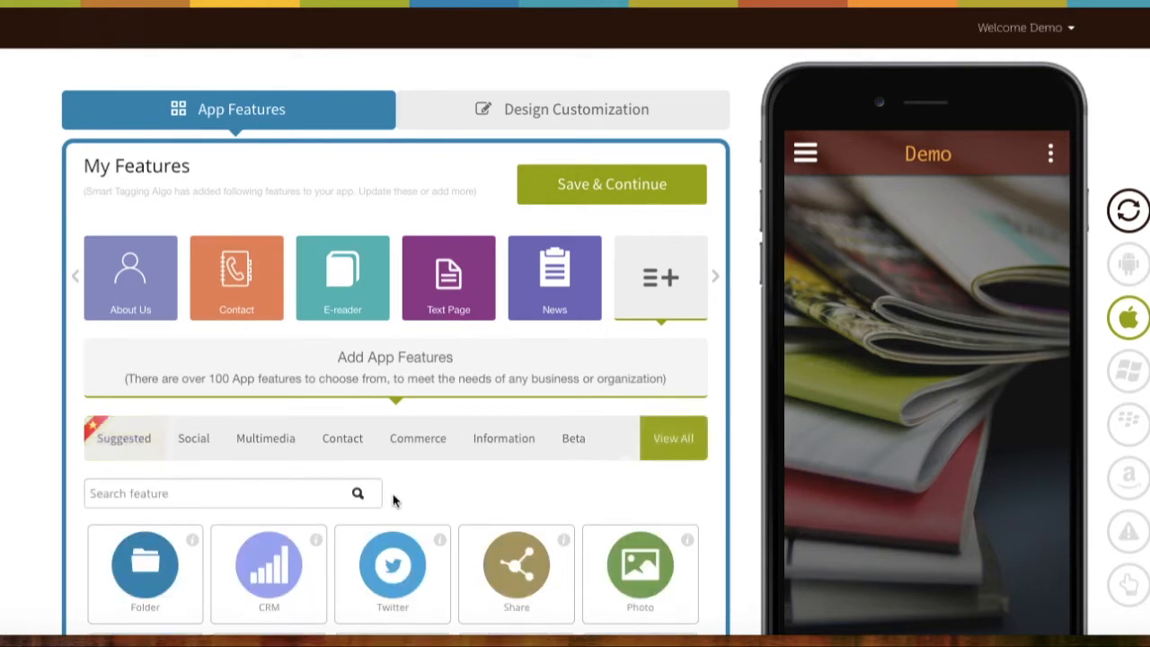
{"action": "left_click", "coordinate": [302, 493]}
{"action": "type", "text": "poc"}
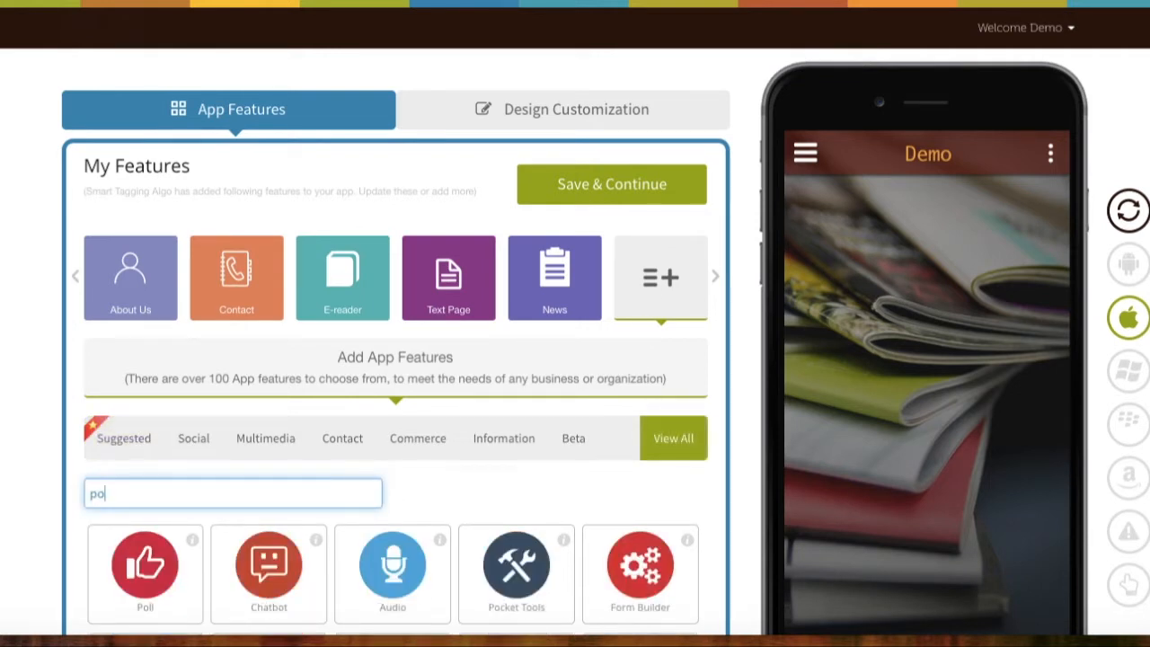
{"action": "mouse_move", "coordinate": [151, 586]}
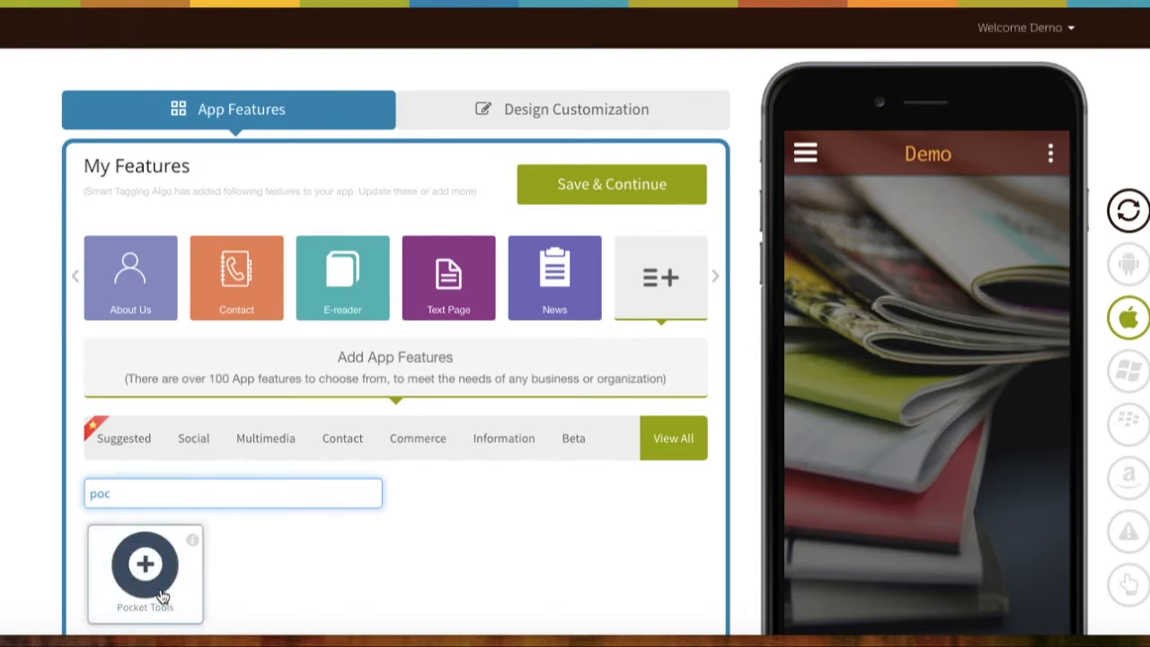
{"action": "left_click", "coordinate": [151, 590]}
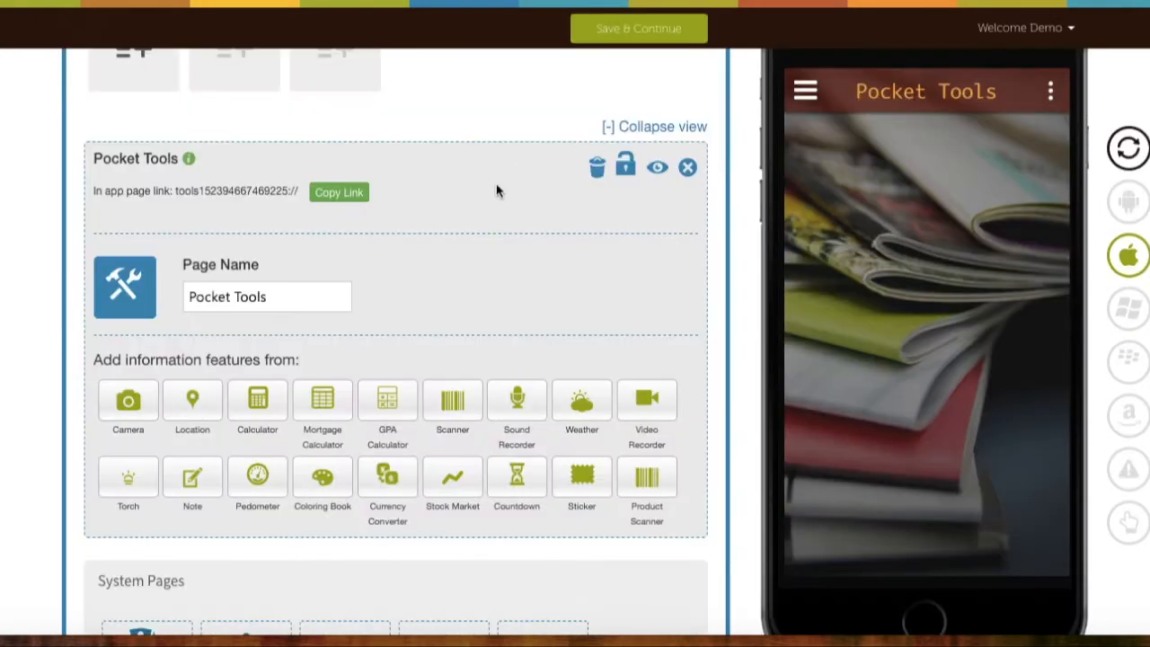
{"action": "triple_click", "coordinate": [333, 288]}
{"action": "type", "text": "Product Scanner"}
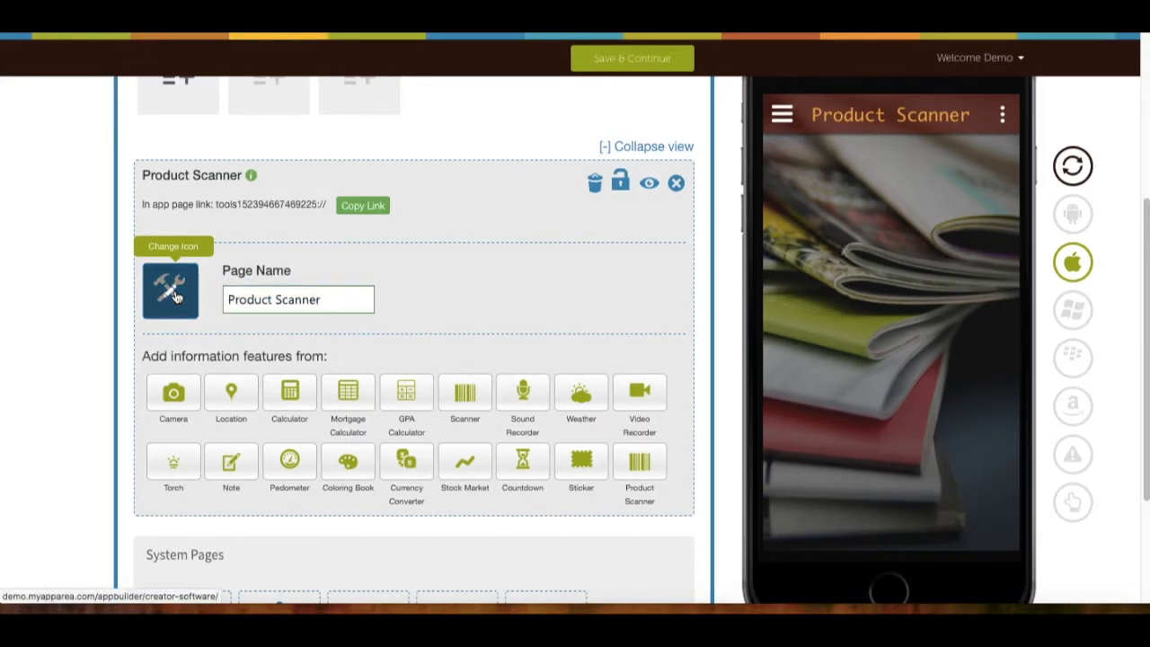
{"action": "left_click", "coordinate": [125, 287]}
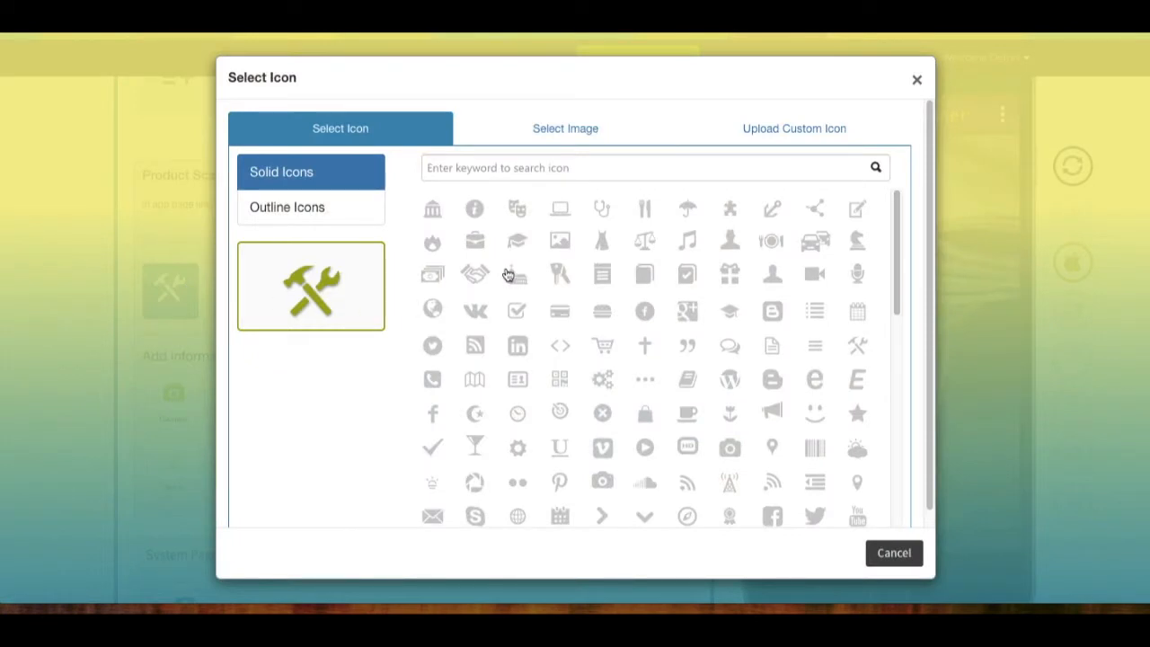
{"action": "left_click", "coordinate": [350, 214]}
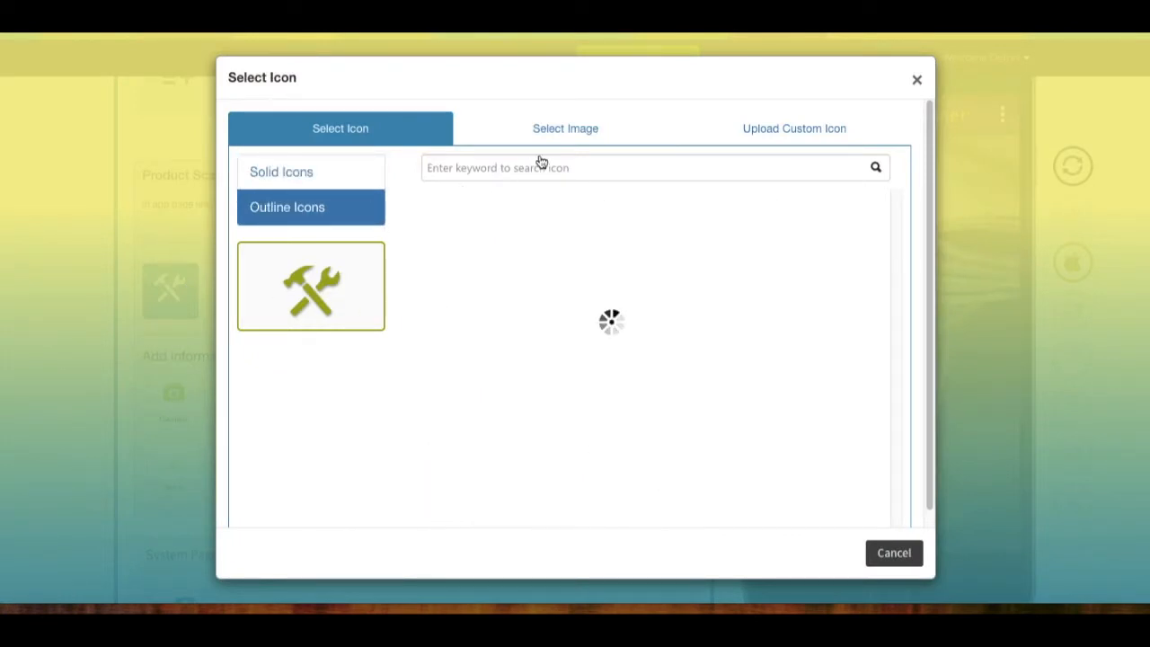
{"action": "left_click", "coordinate": [564, 133]}
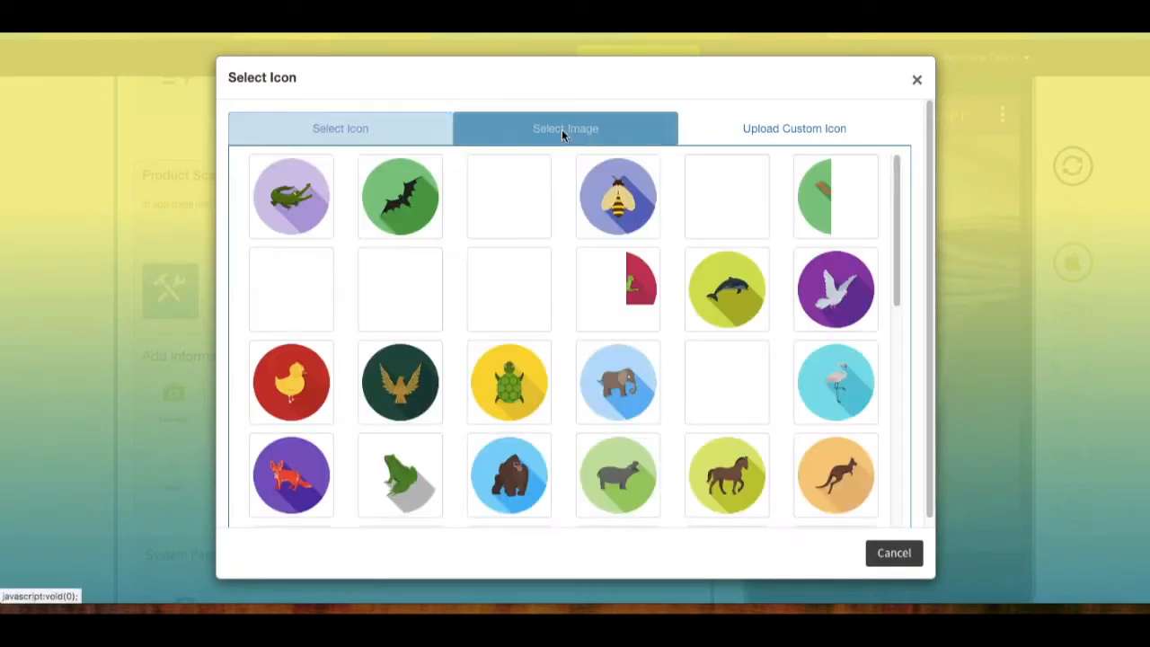
{"action": "left_click", "coordinate": [742, 135]}
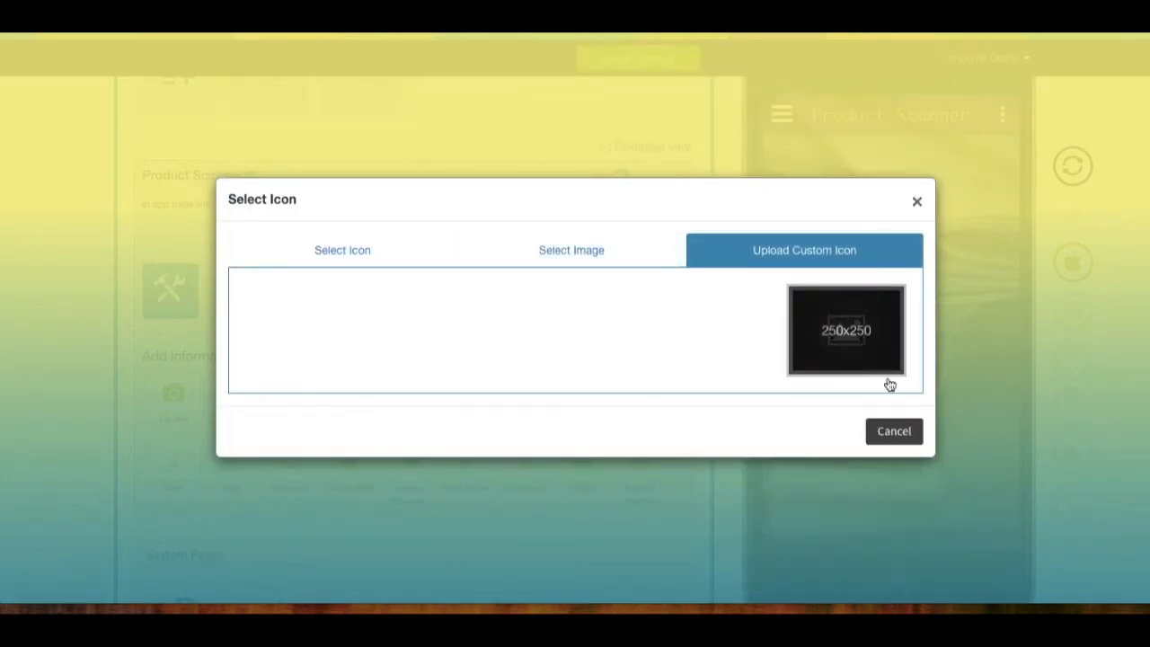
{"action": "left_click", "coordinate": [893, 431]}
{"action": "scroll", "coordinate": [737, 432], "scroll_direction": "down", "scroll_amount": 2}
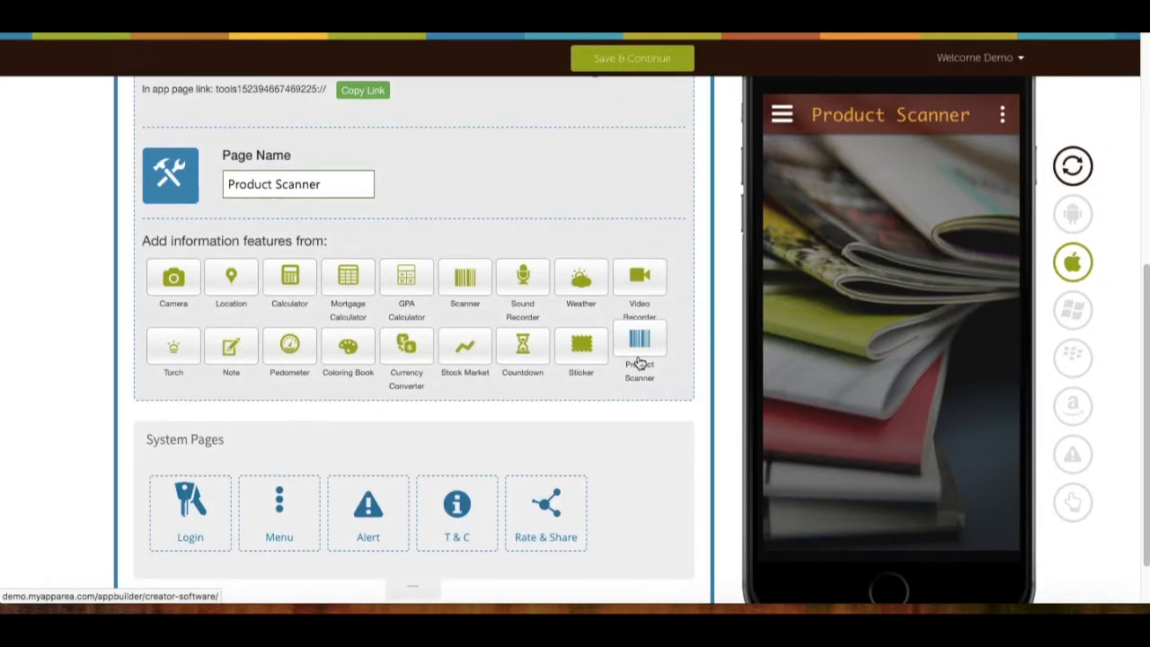
Add a Product Scanner item to the page with the title 'Scanner'.
{"action": "left_click", "coordinate": [639, 355]}
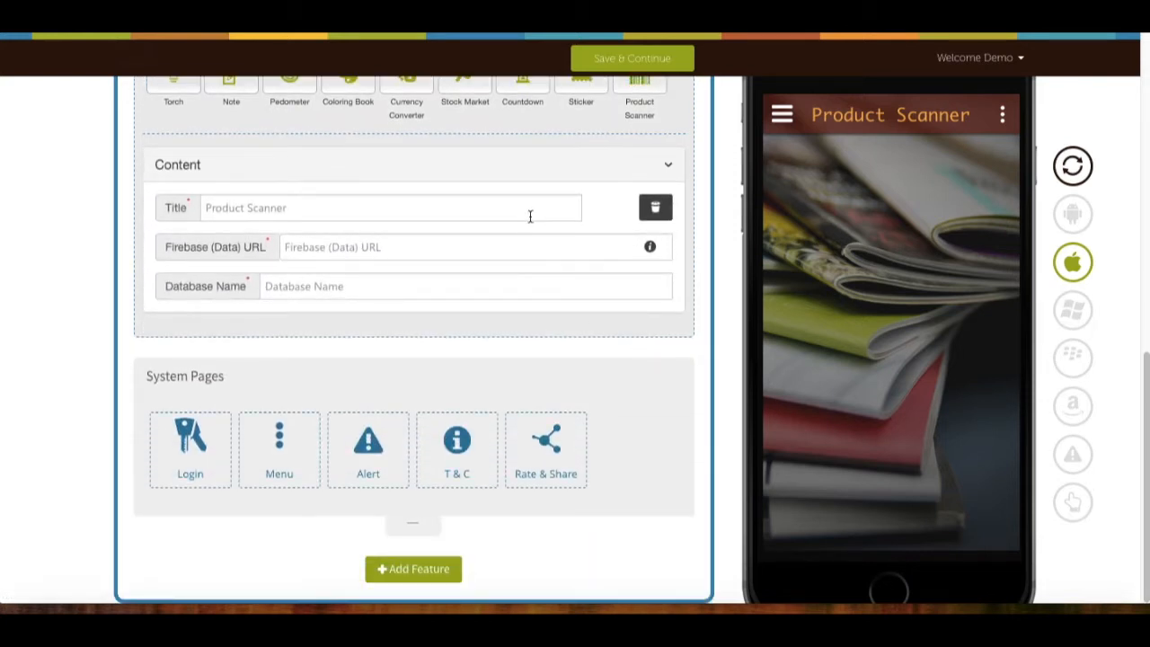
{"action": "left_click", "coordinate": [531, 214]}
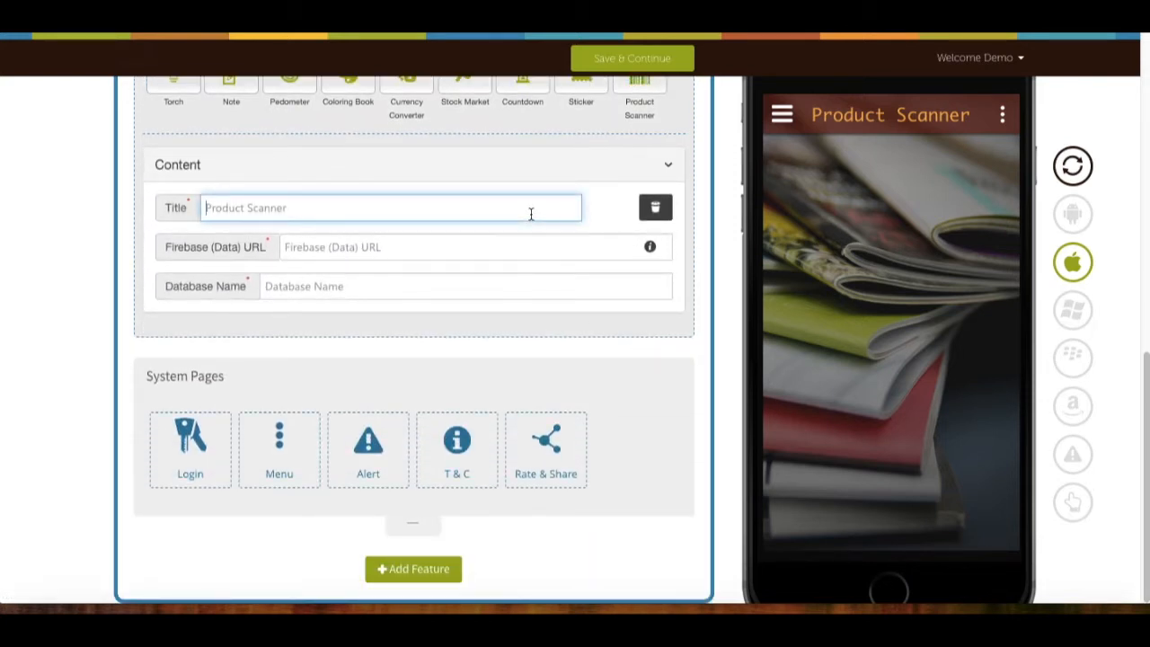
{"action": "type", "text": "Scanner"}
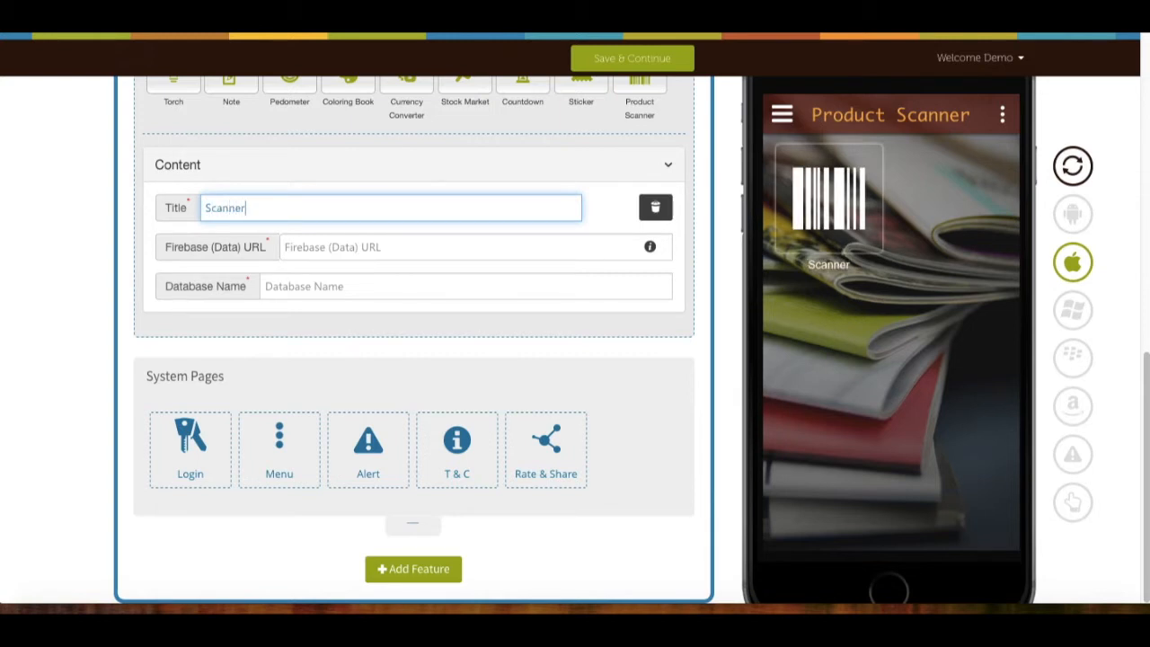
Open the help tutorial on getting a Firebase data URL from the URL field's info link.
{"action": "left_click", "coordinate": [629, 243]}
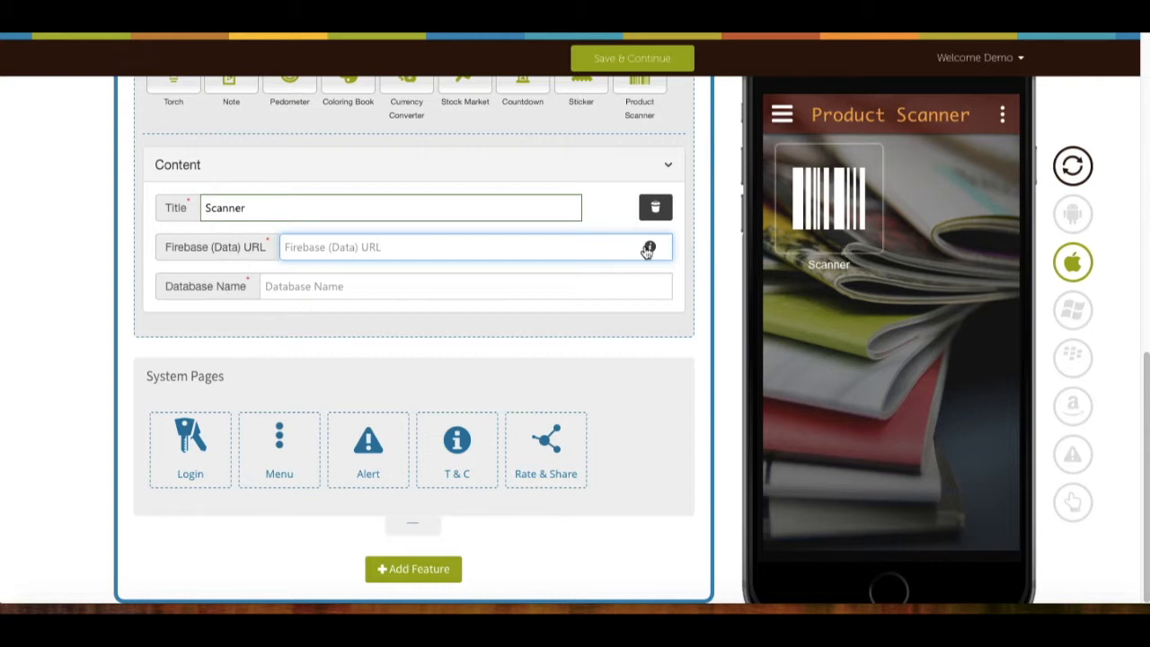
{"action": "mouse_move", "coordinate": [649, 251]}
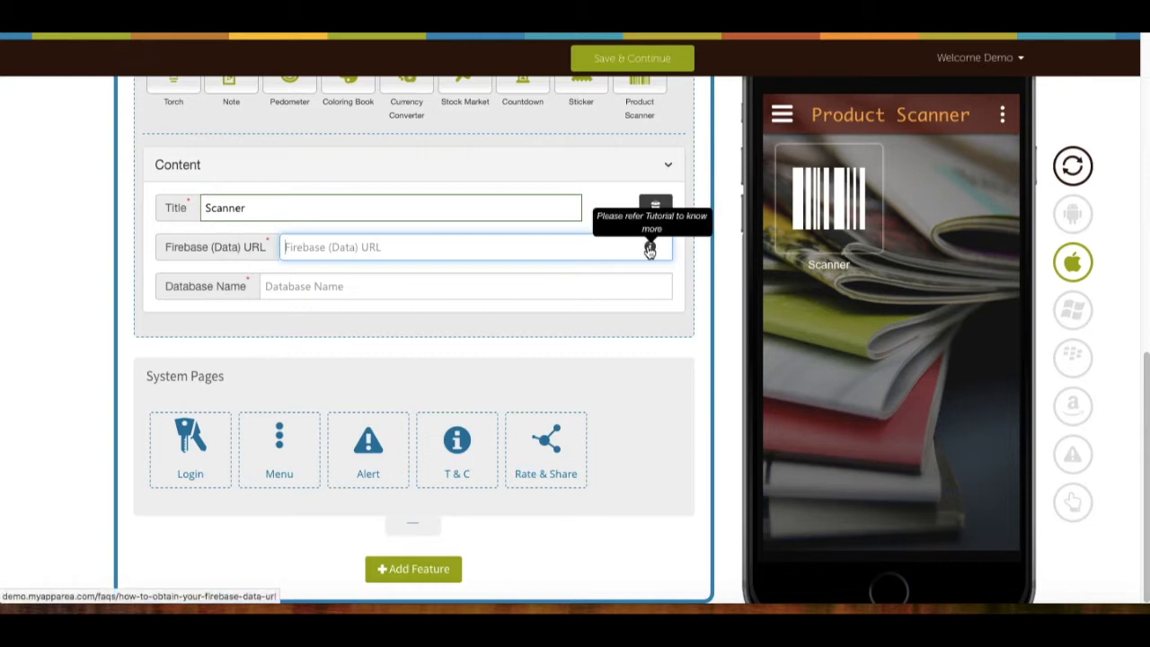
{"action": "left_click", "coordinate": [650, 250]}
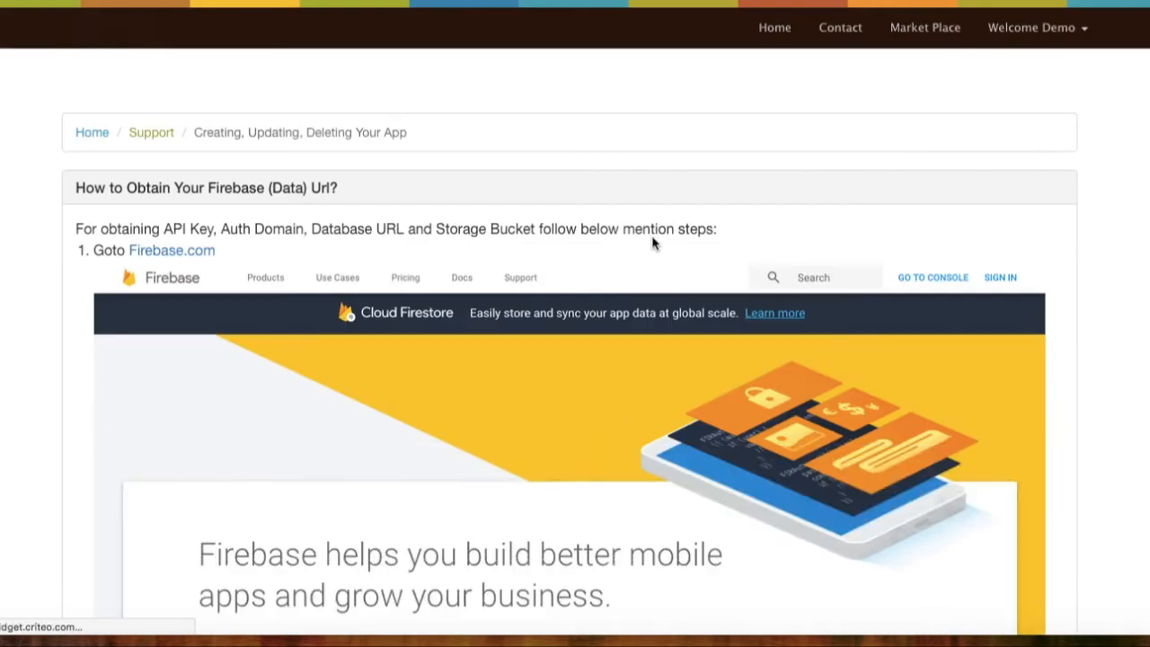
Read through the Firebase URL help page, then return to the Product Scanner editor tab.
{"action": "scroll", "coordinate": [666, 230], "scroll_direction": "down", "scroll_amount": 20}
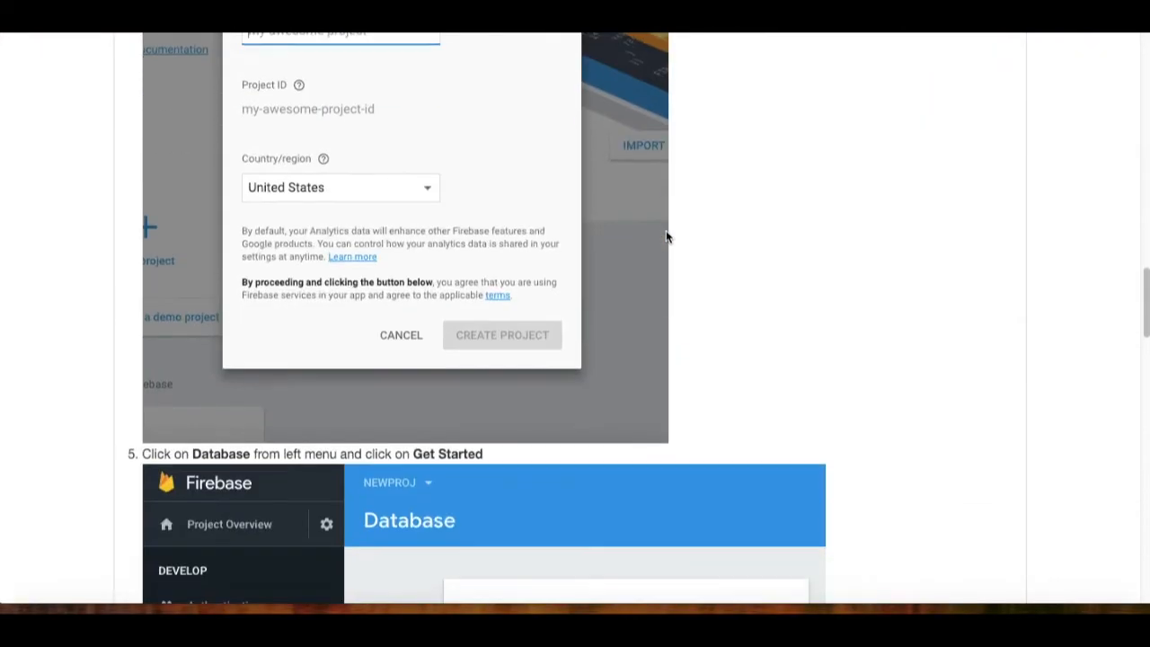
{"action": "scroll", "coordinate": [665, 236], "scroll_direction": "down", "scroll_amount": 20}
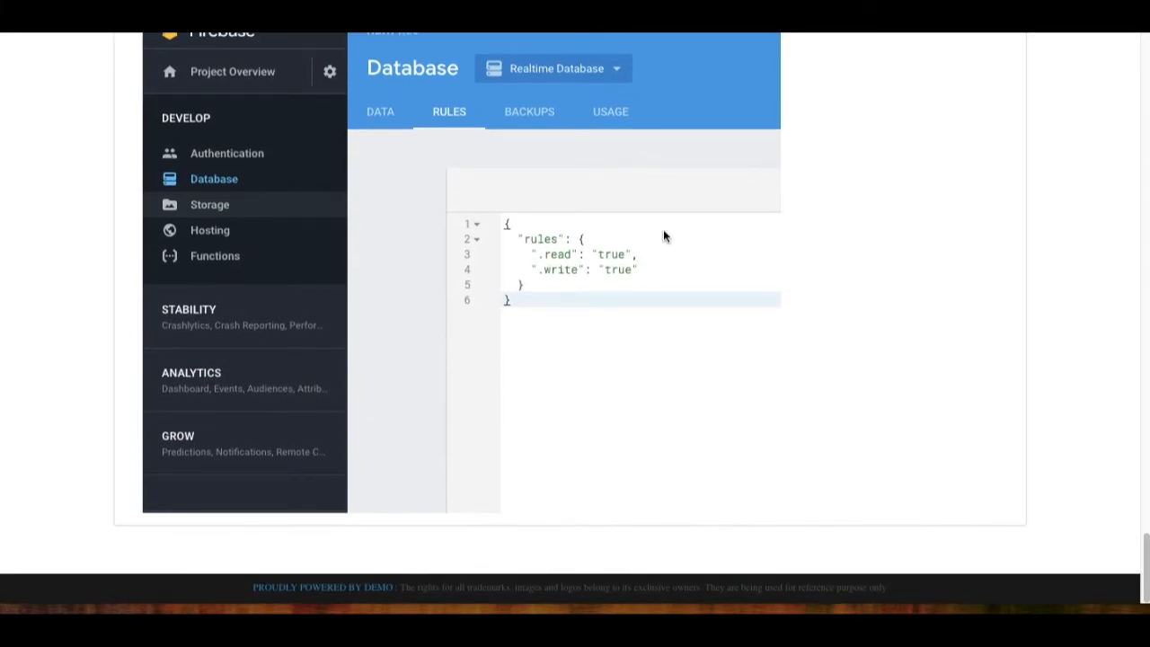
{"action": "key", "text": "ctrl+shift+Tab"}
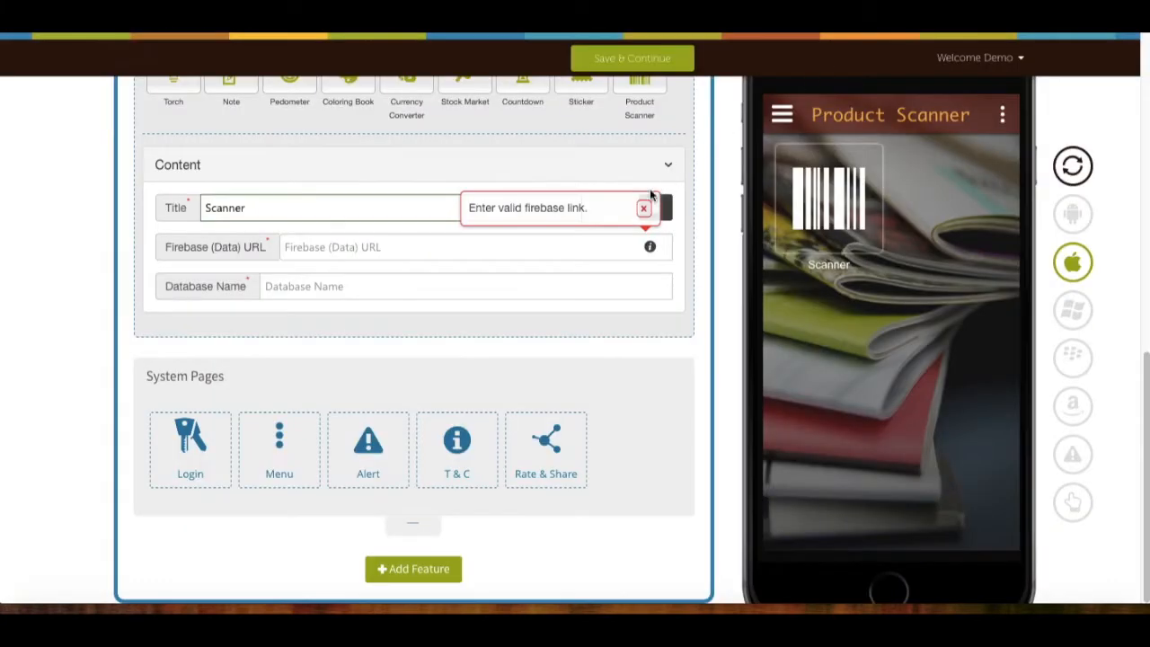
Paste in the Firebase data URL and database name my-database-6f2f5, then proceed to the Pocket Tools dashboard.
{"action": "left_click", "coordinate": [588, 247]}
{"action": "type", "text": "https://my-database-6f2f5.firebaseio.com/"}
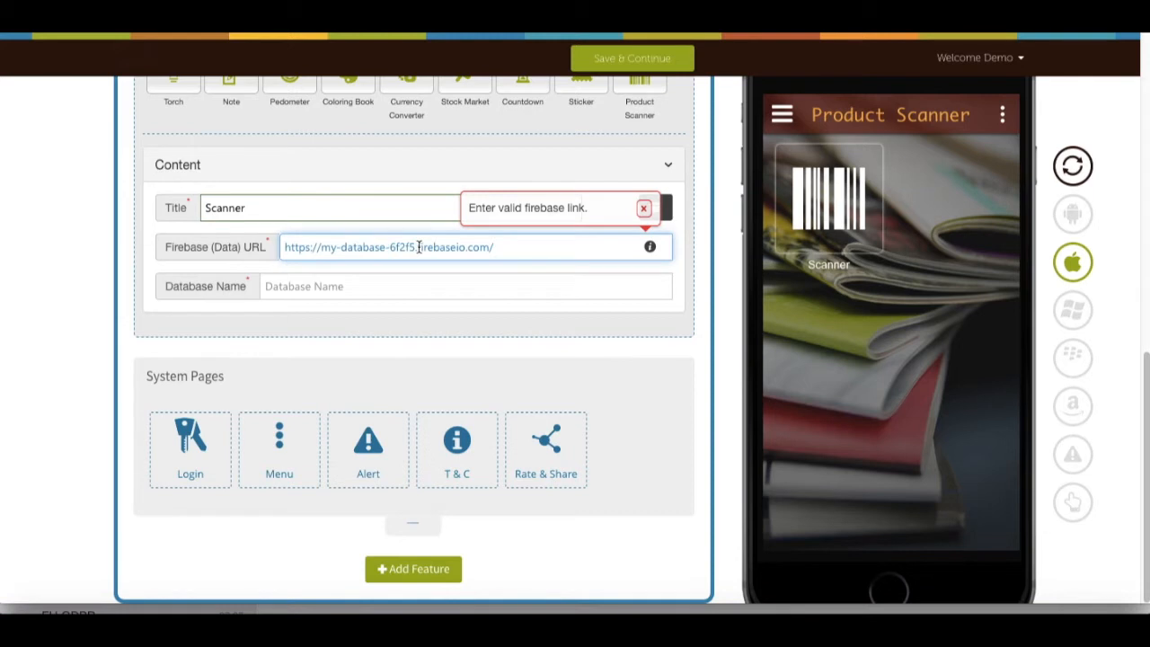
{"action": "left_click", "coordinate": [423, 284]}
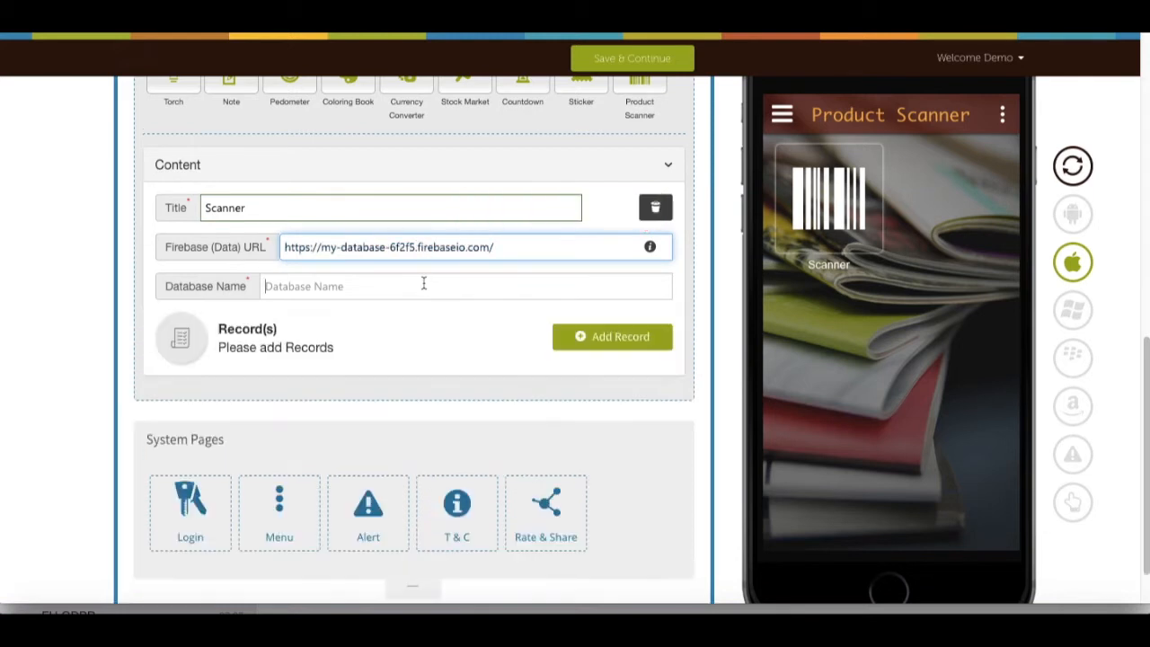
{"action": "type", "text": "my-database-6f2f5"}
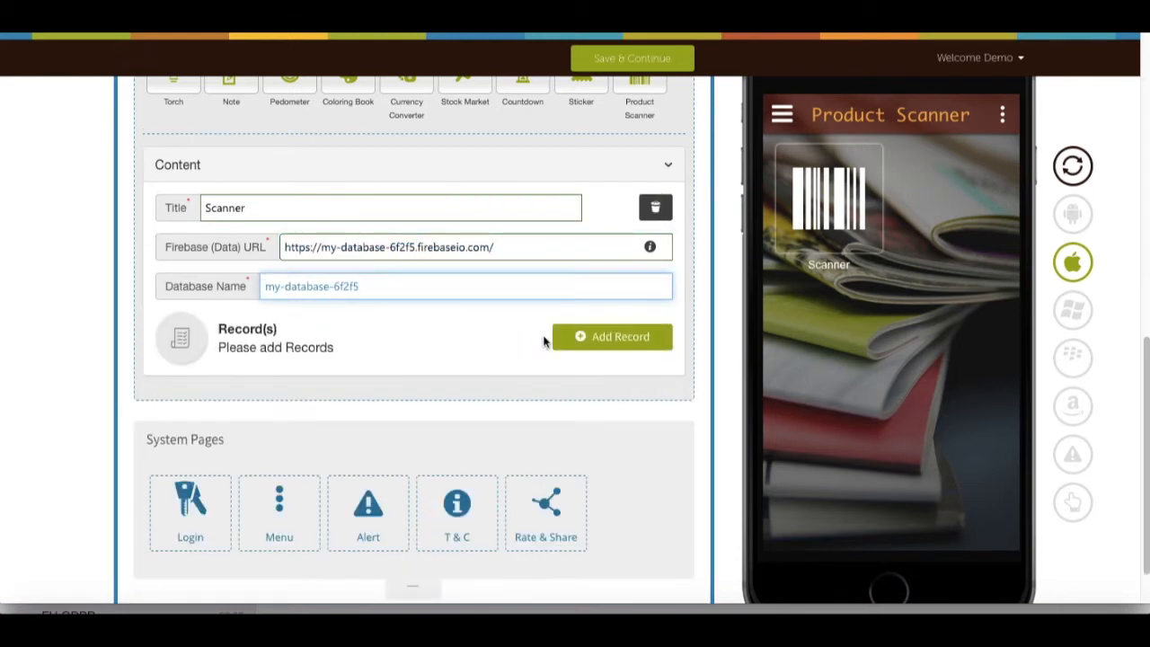
{"action": "left_click", "coordinate": [600, 340]}
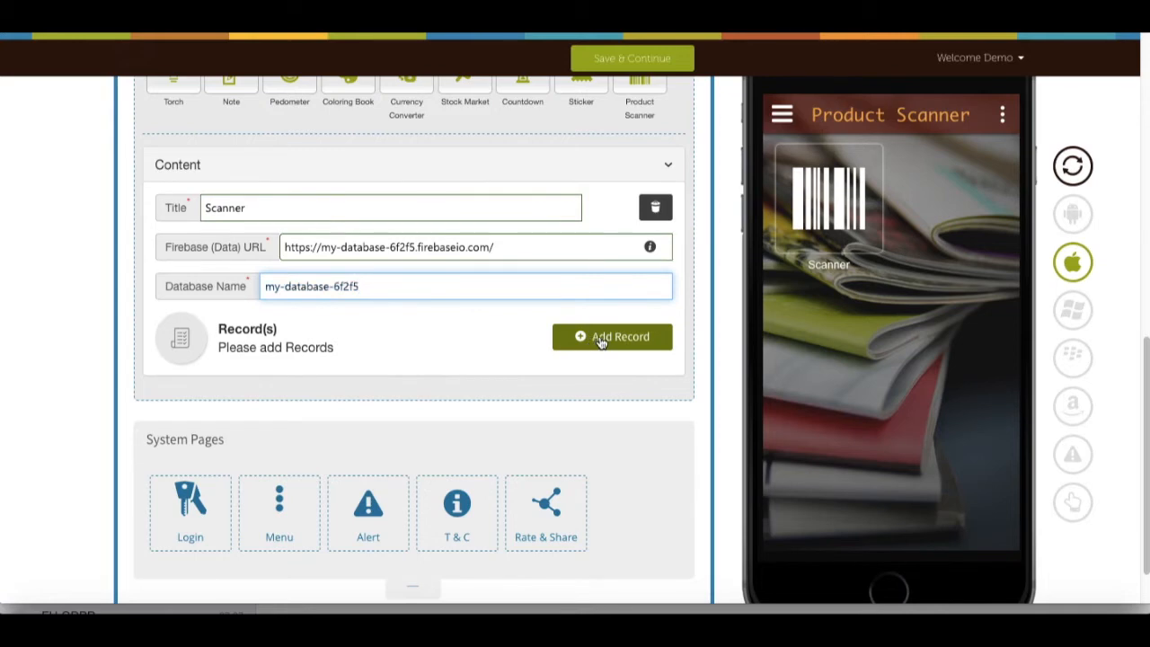
{"action": "left_click", "coordinate": [698, 362]}
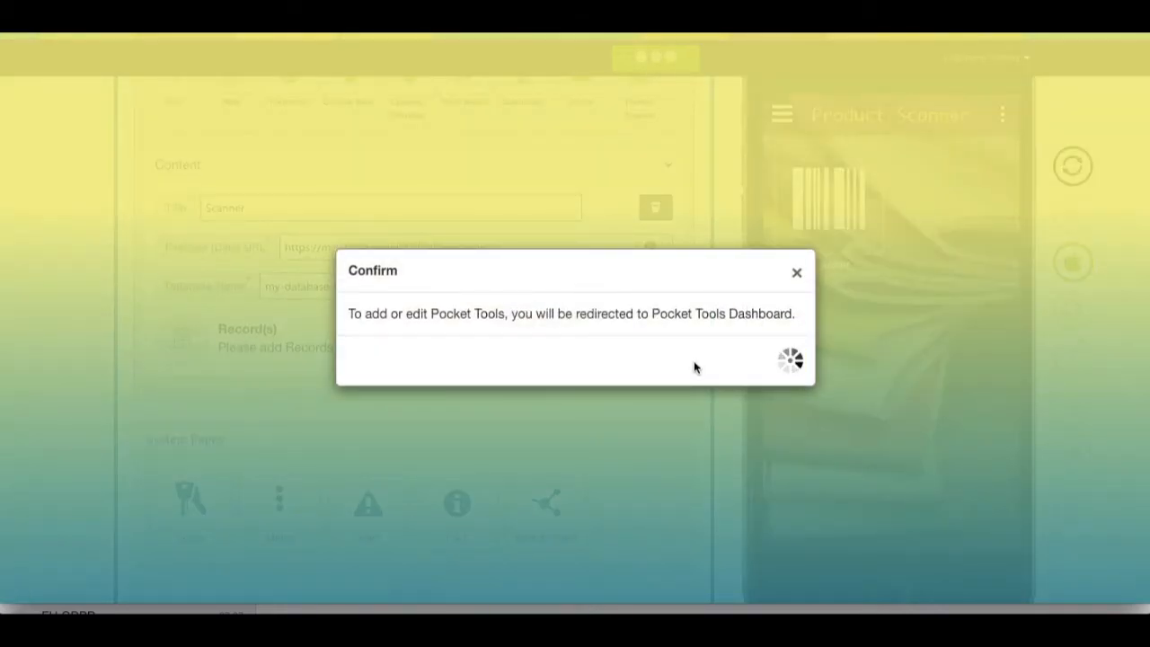
Start a new scanner item named Item1 with barcode 123456789.
{"action": "left_click", "coordinate": [692, 362]}
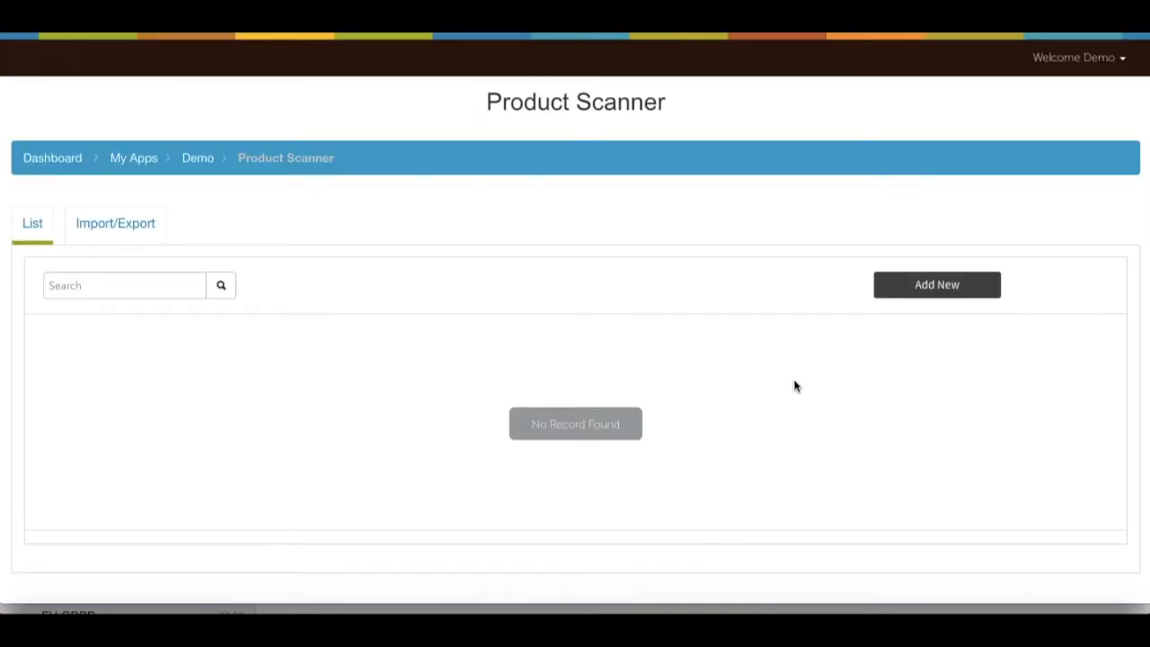
{"action": "left_click", "coordinate": [922, 296]}
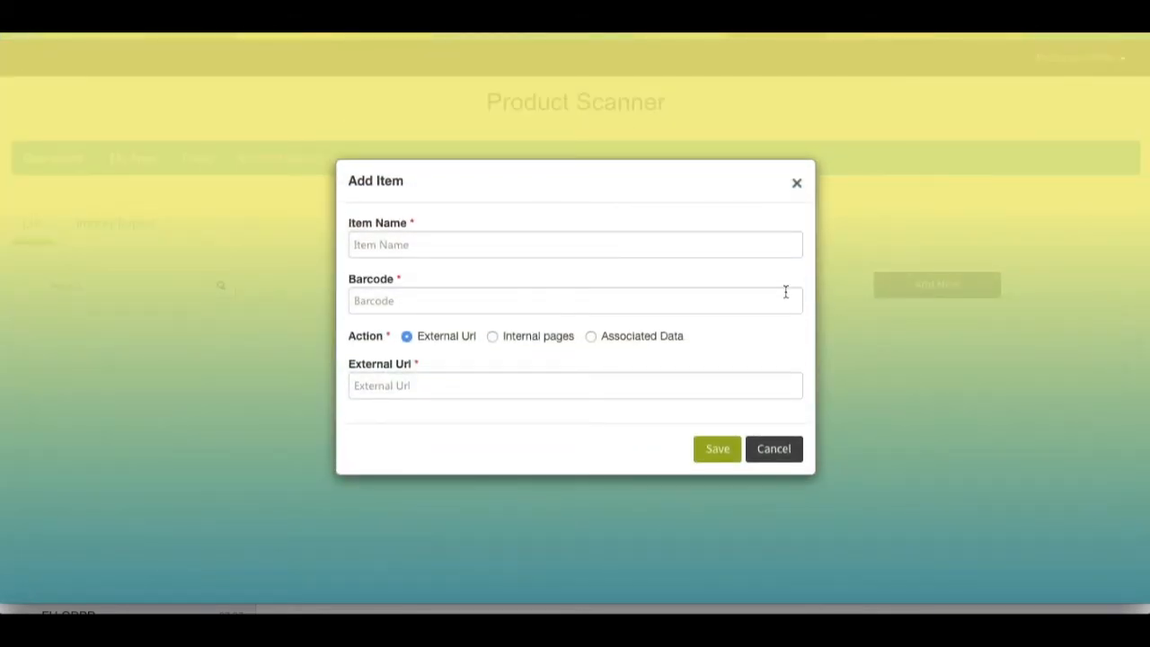
{"action": "left_click", "coordinate": [738, 253]}
{"action": "type", "text": "Item1"}
{"action": "left_click", "coordinate": [611, 299]}
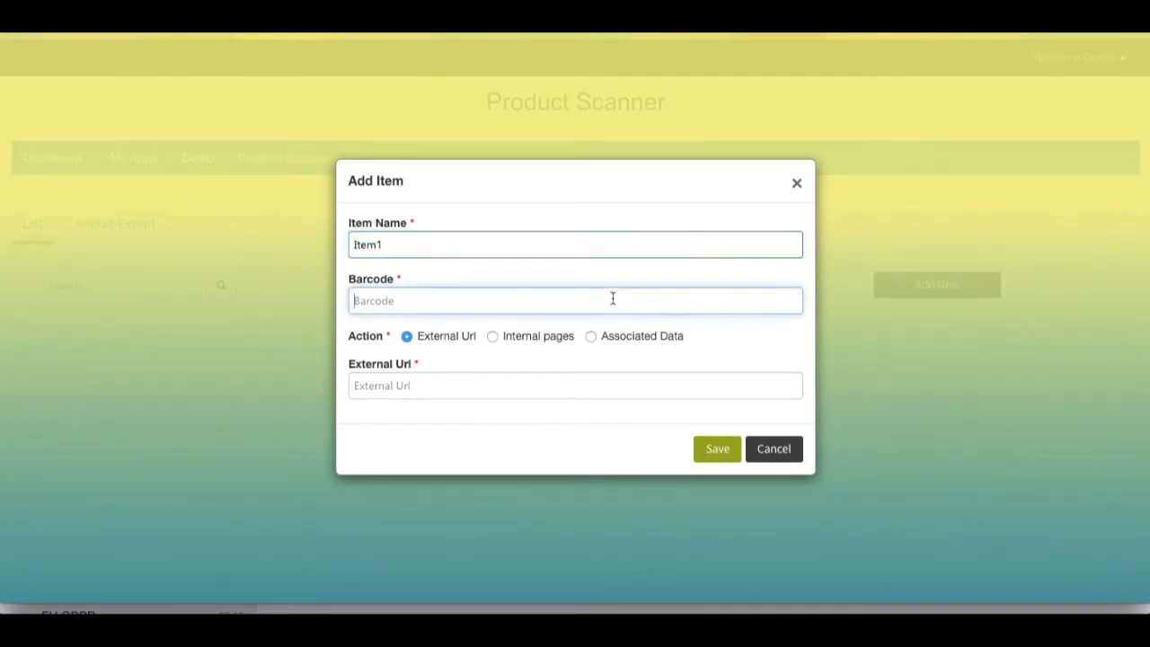
{"action": "type", "text": "123456789"}
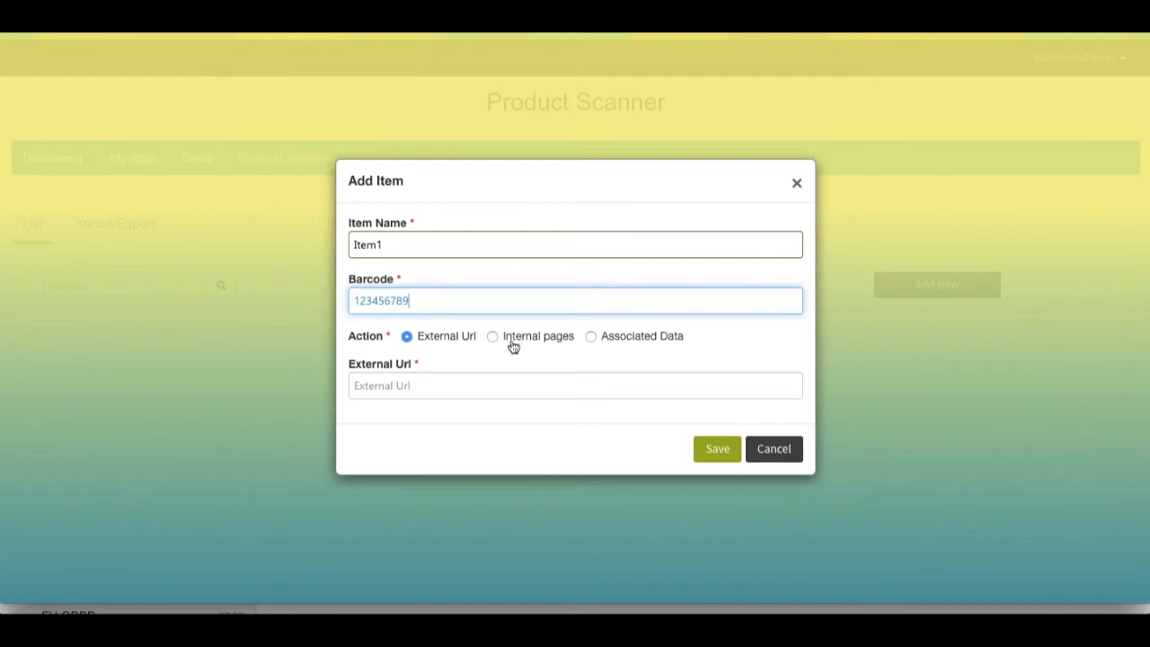
Try out the Internal pages and Associated Data barcode actions without keeping either.
{"action": "left_click", "coordinate": [427, 379]}
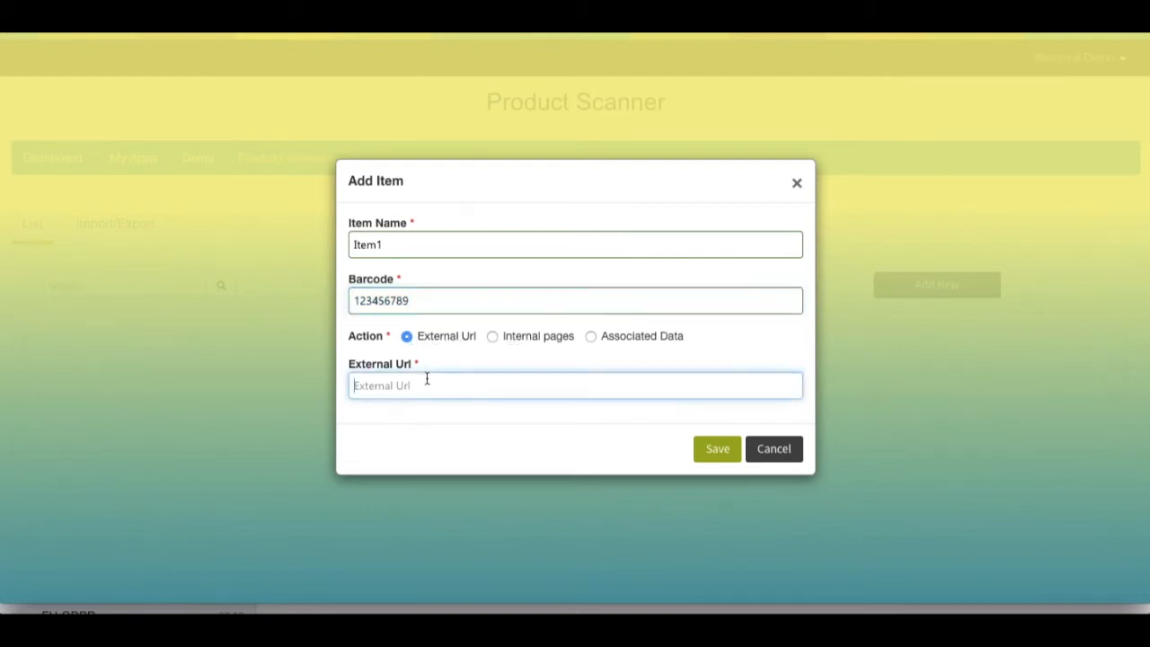
{"action": "left_click", "coordinate": [491, 338]}
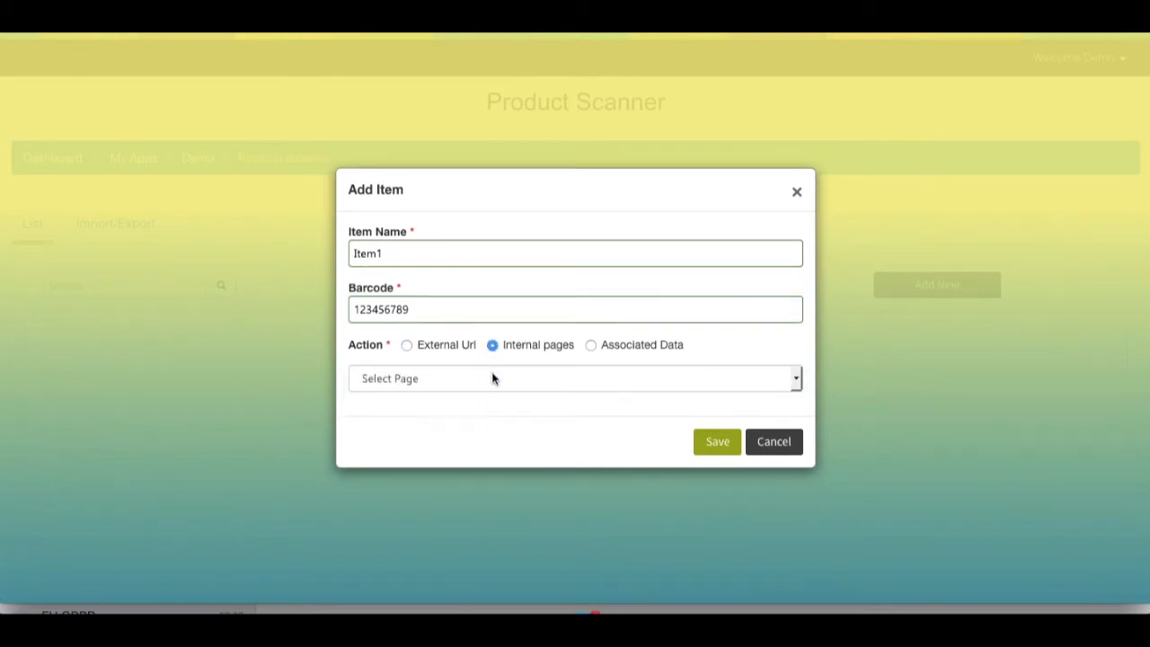
{"action": "left_click", "coordinate": [493, 378]}
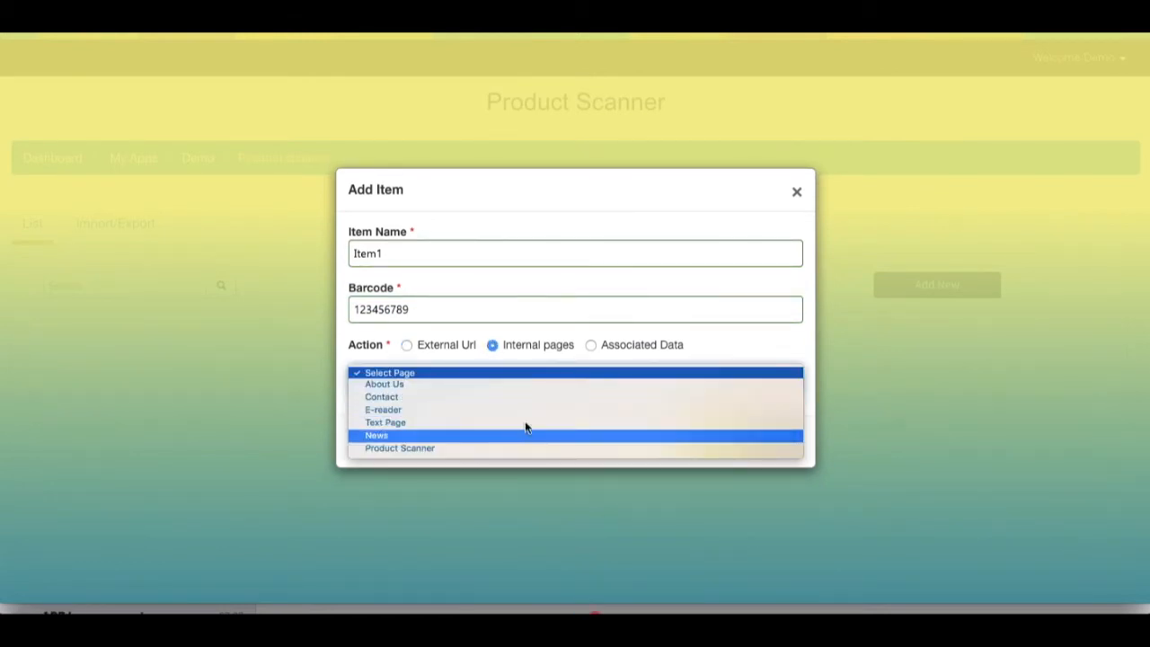
{"action": "left_click", "coordinate": [583, 370]}
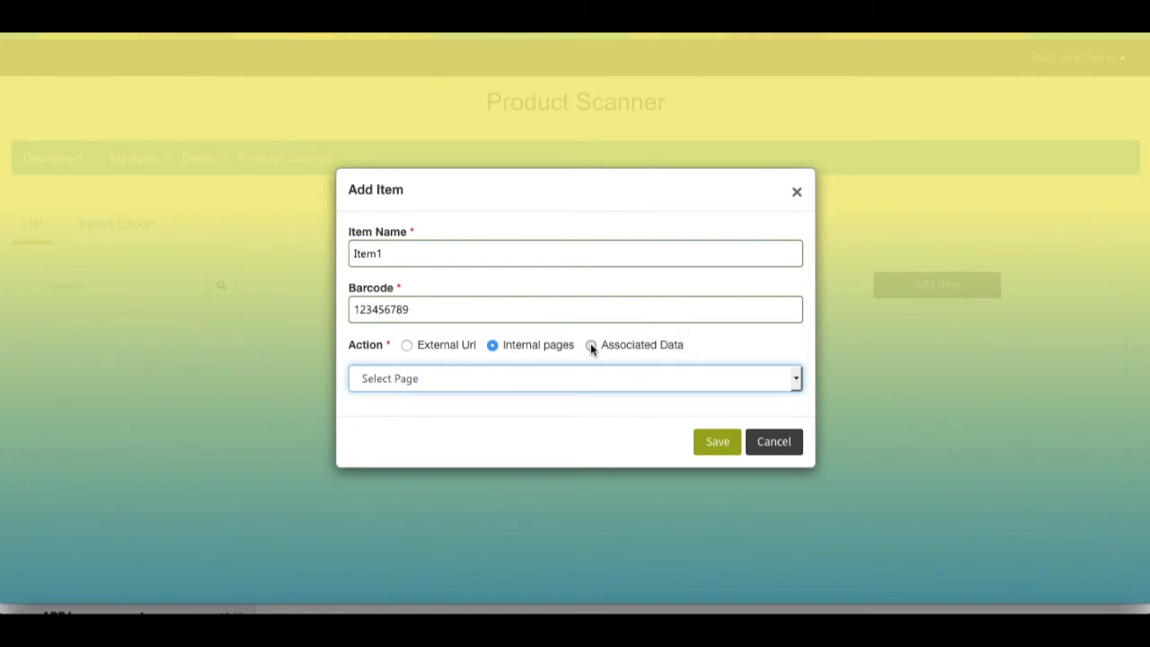
{"action": "left_click", "coordinate": [590, 345]}
{"action": "left_click", "coordinate": [491, 362]}
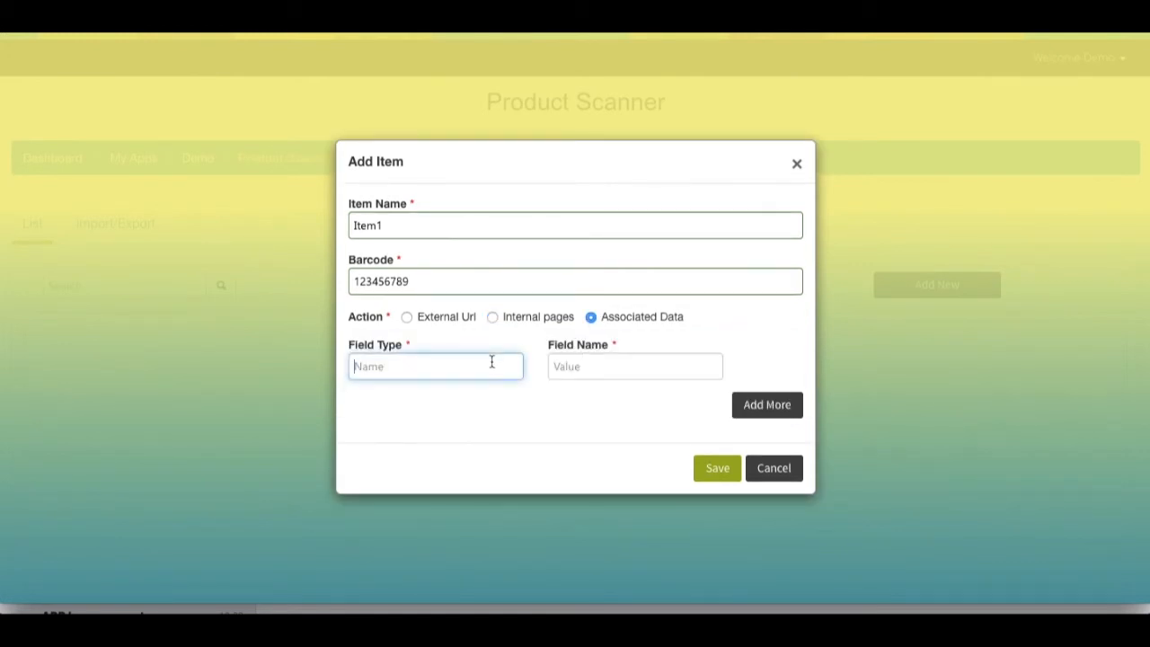
{"action": "left_click", "coordinate": [564, 367]}
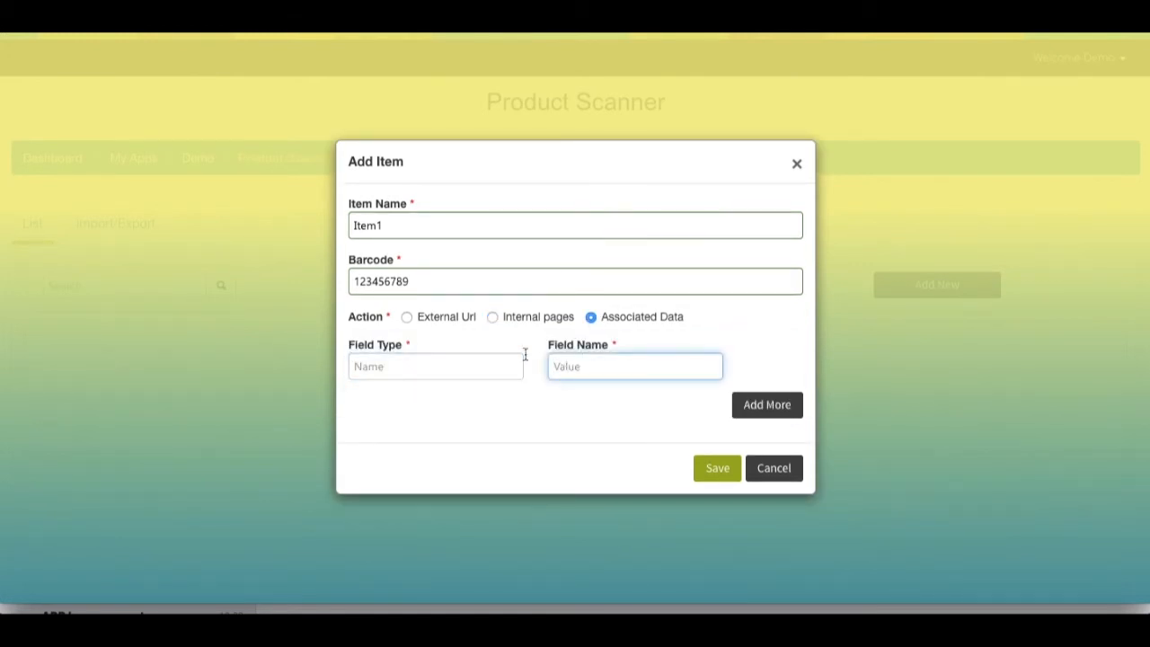
{"action": "left_click", "coordinate": [407, 319]}
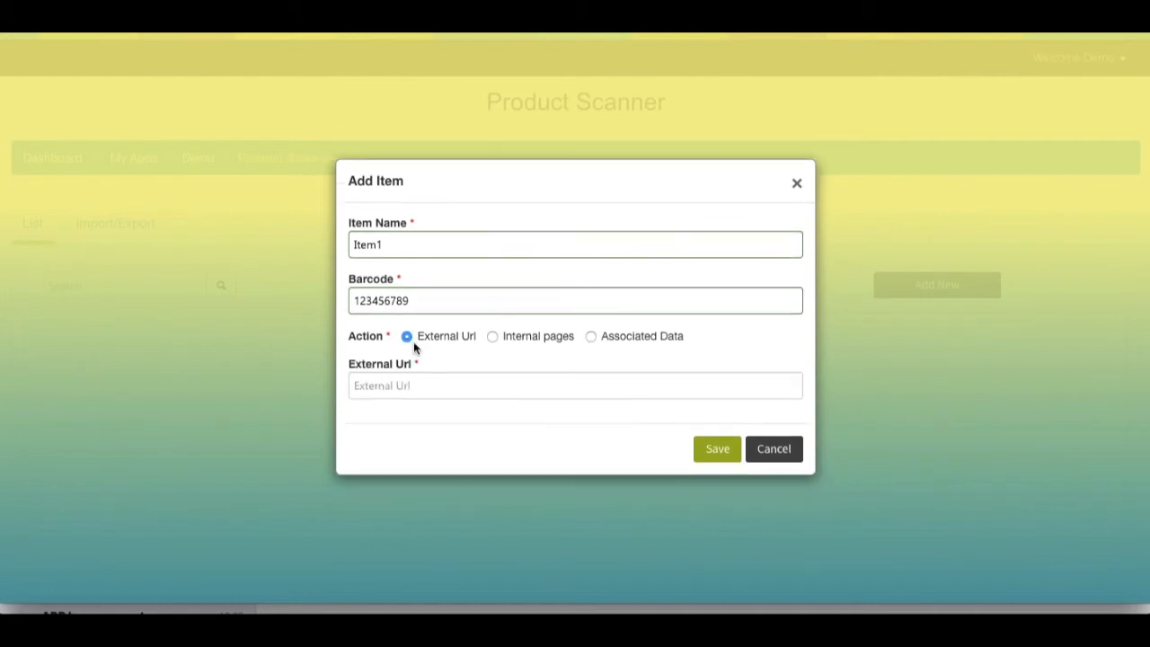
{"action": "left_click", "coordinate": [422, 383]}
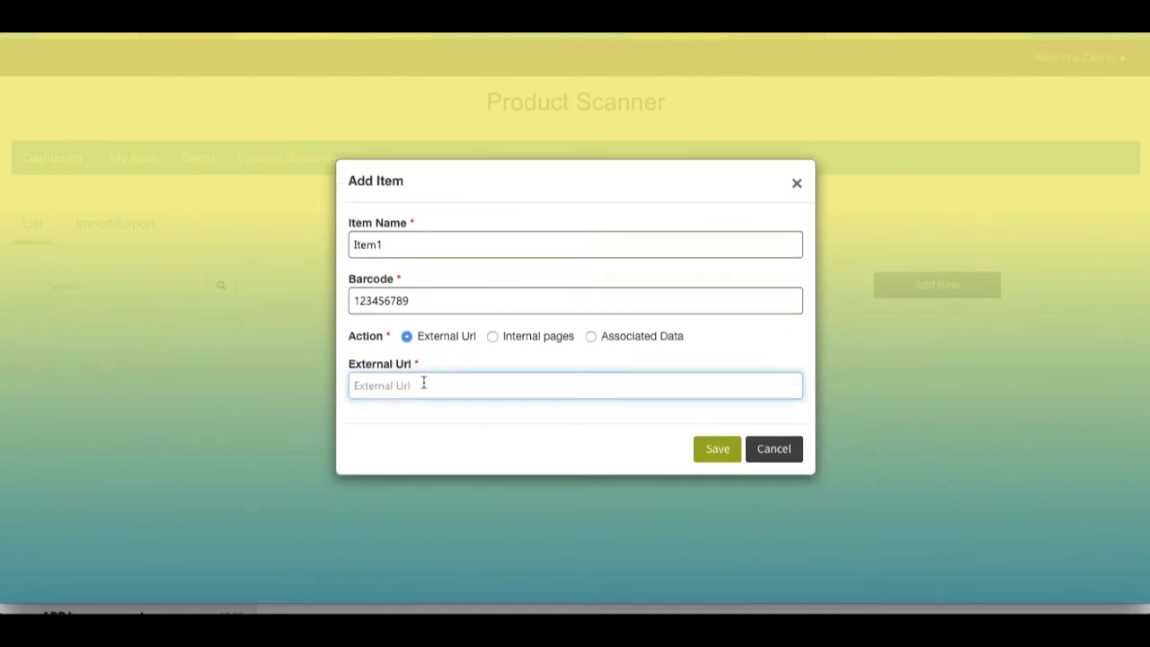
{"action": "type", "text": "https://youtu.be/PM_XfHqr594"}
{"action": "left_click", "coordinate": [714, 449]}
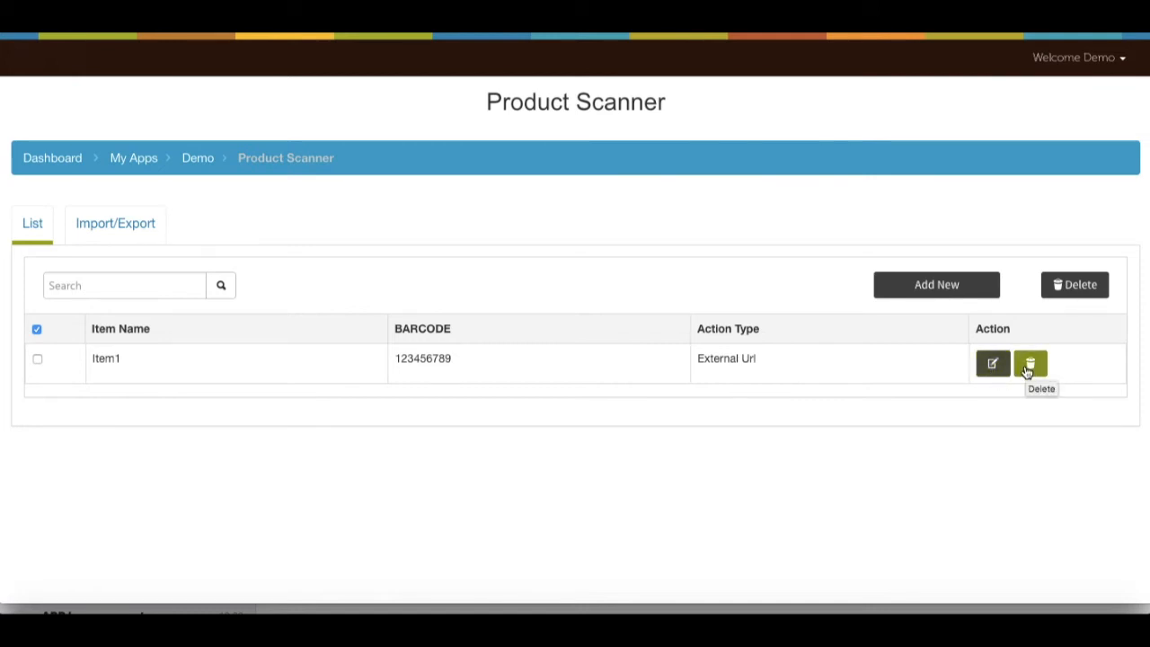
{"action": "left_click", "coordinate": [955, 290]}
{"action": "type", "text": "Item2"}
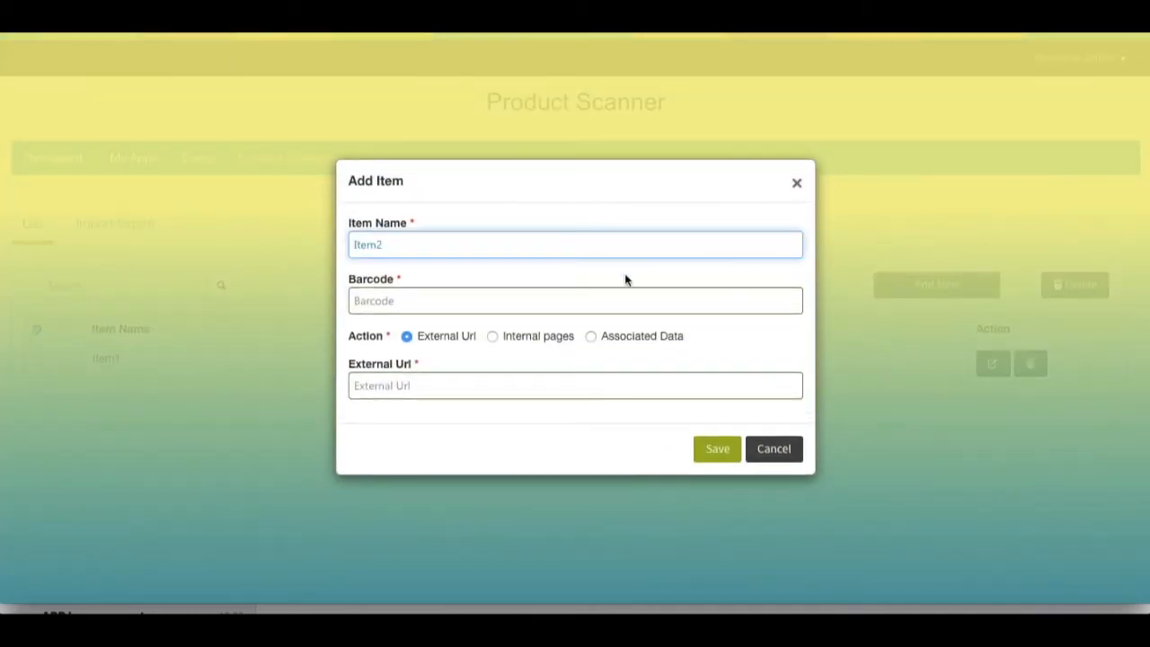
{"action": "left_click", "coordinate": [571, 298]}
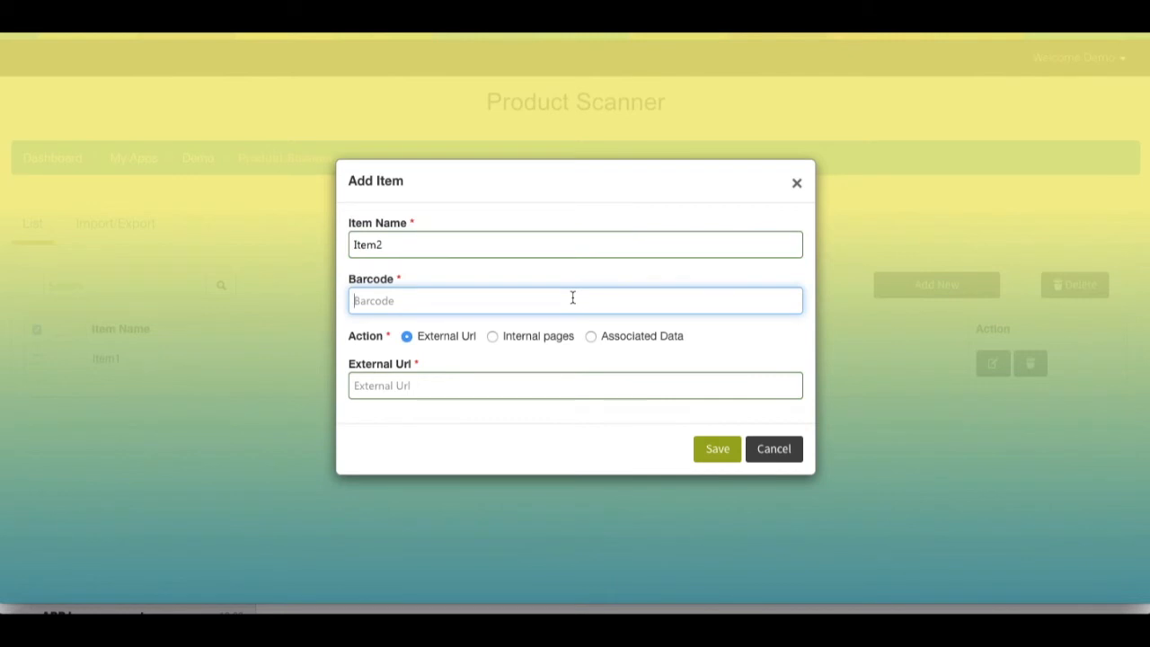
{"action": "type", "text": "0987654321"}
Point Item2 to the internal About Us page and save it.
{"action": "left_click", "coordinate": [493, 336]}
{"action": "left_click", "coordinate": [490, 377]}
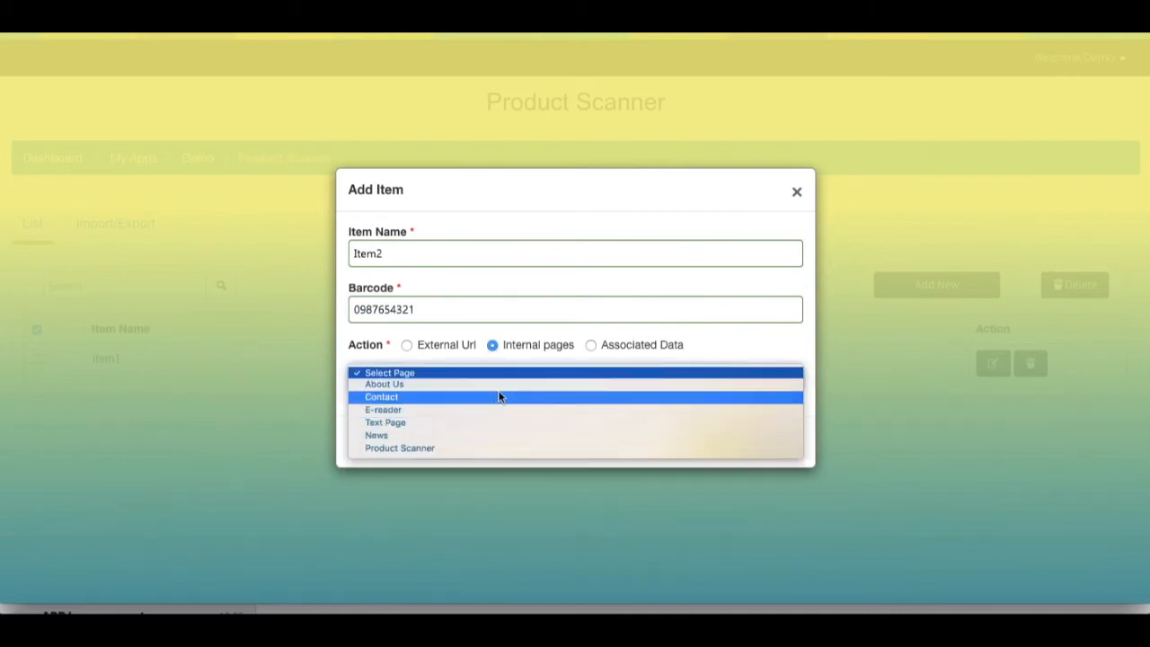
{"action": "left_click", "coordinate": [500, 384]}
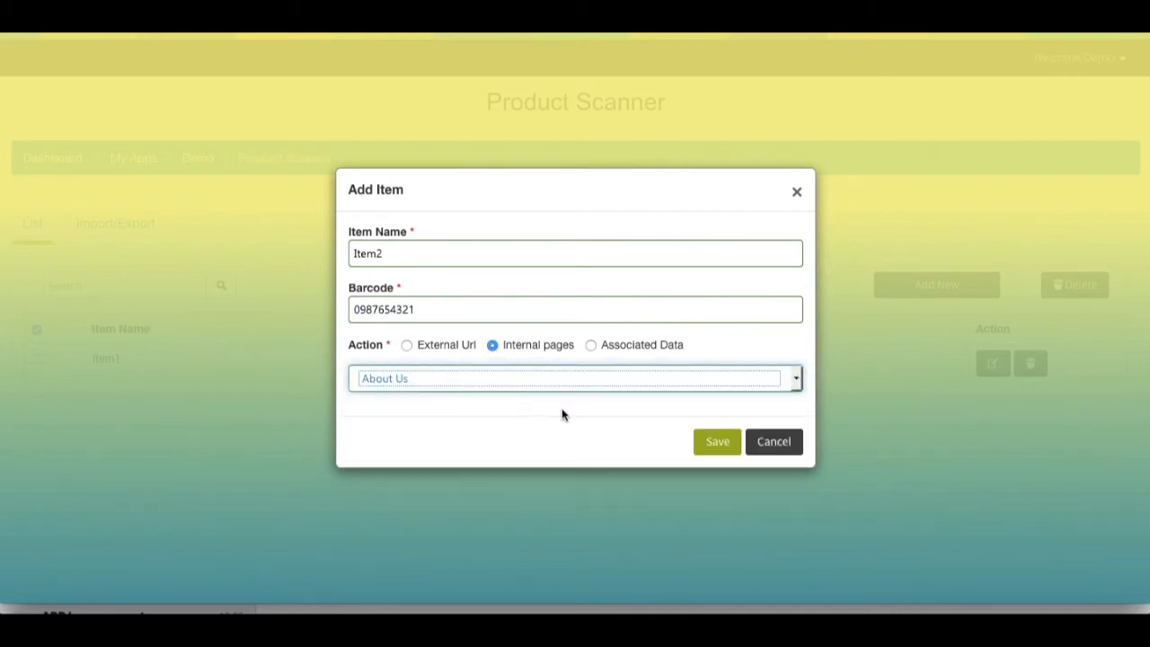
{"action": "left_click", "coordinate": [714, 441]}
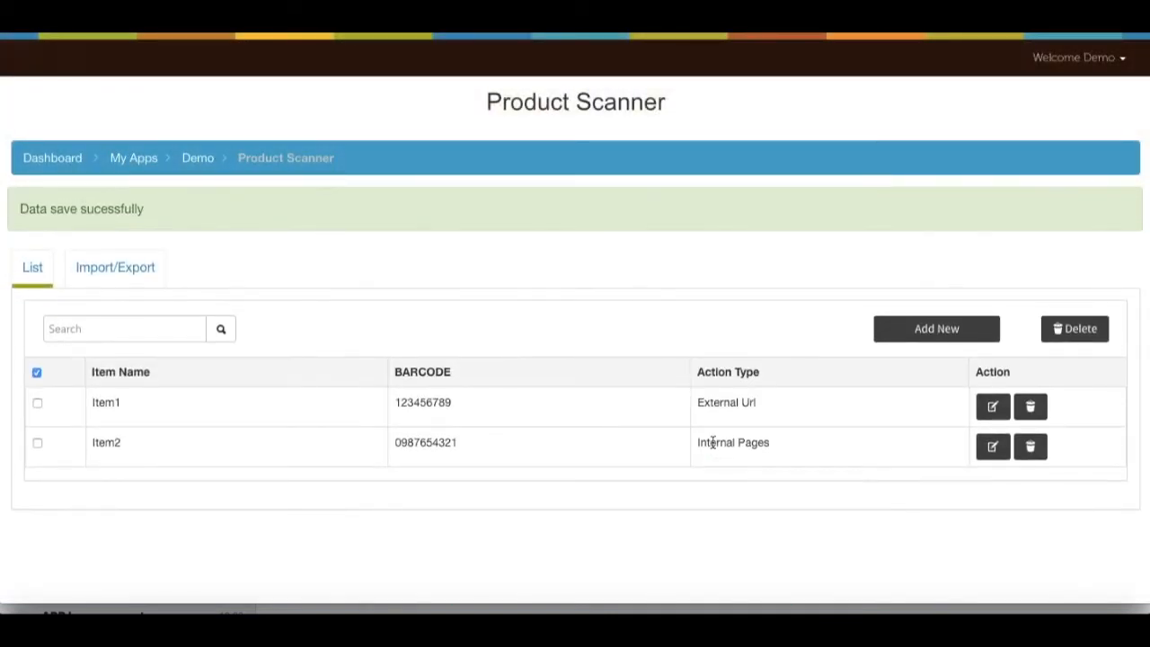
{"action": "left_click", "coordinate": [954, 288]}
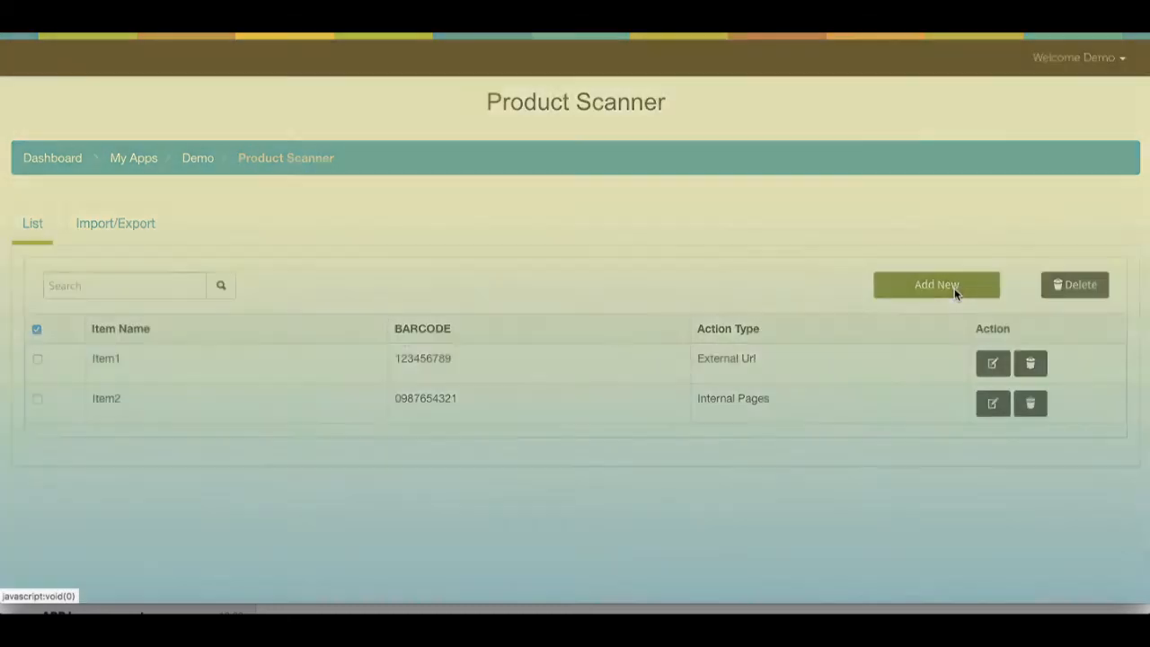
{"action": "left_click", "coordinate": [729, 241]}
{"action": "type", "text": "Item3"}
{"action": "left_click", "coordinate": [668, 298]}
{"action": "type", "text": "0987654345"}
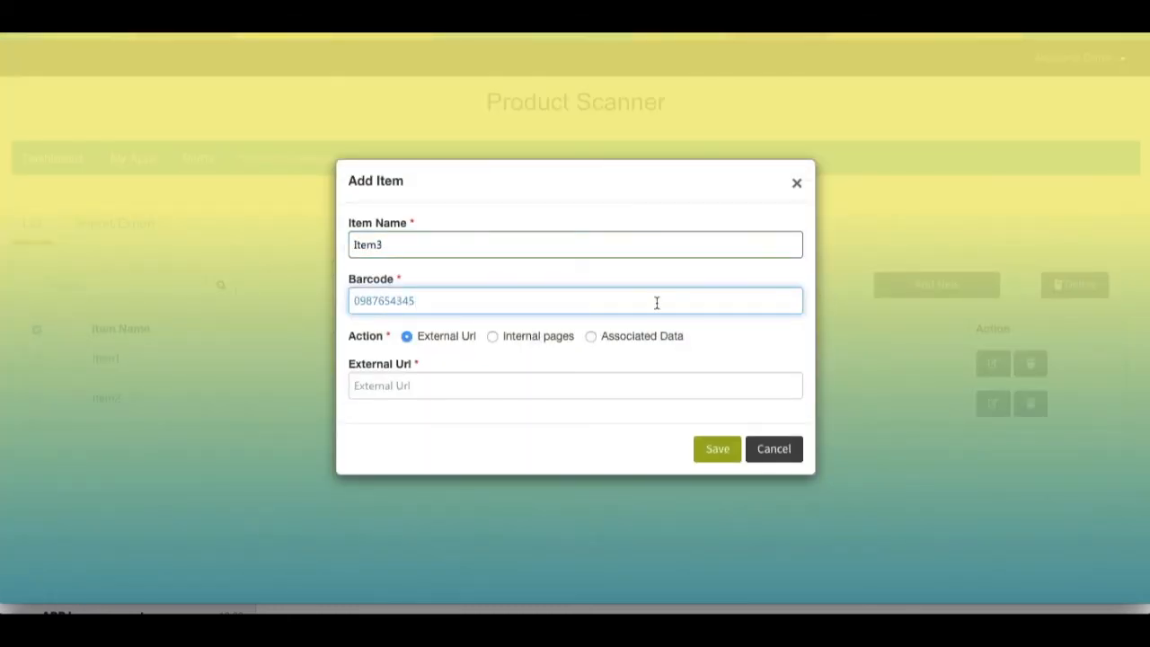
Switch Item3 to Associated Data with Product Type set to Digital camera.
{"action": "left_click", "coordinate": [591, 336]}
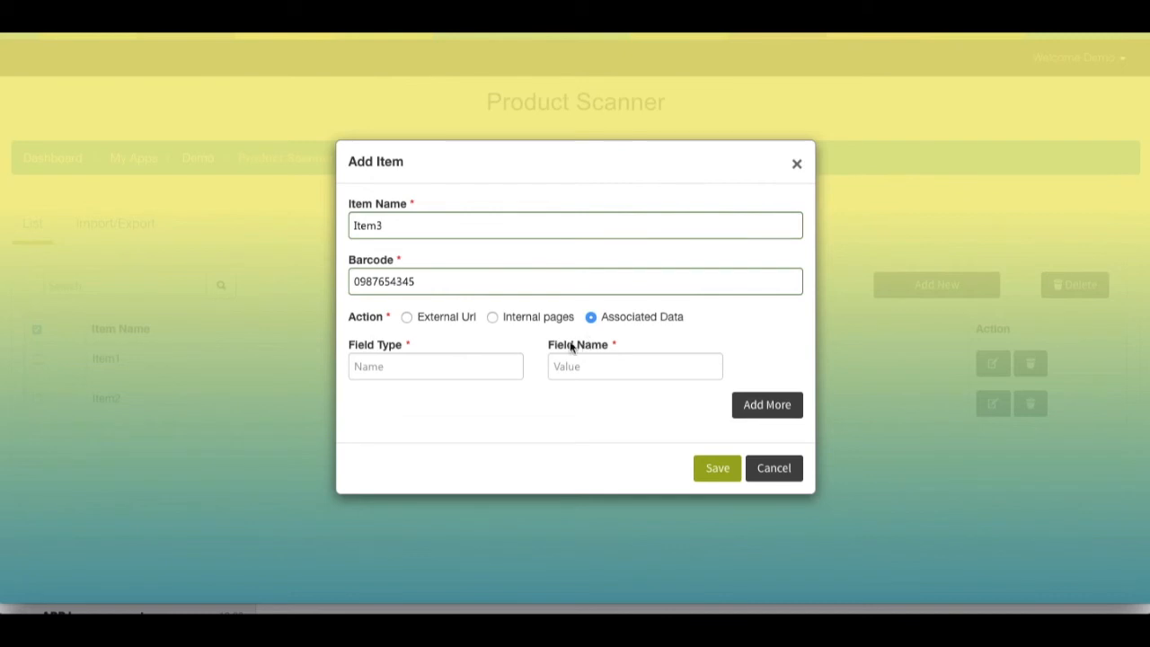
{"action": "left_click", "coordinate": [490, 365]}
{"action": "type", "text": "Product Type"}
{"action": "left_click", "coordinate": [592, 374]}
{"action": "type", "text": "Digital camera"}
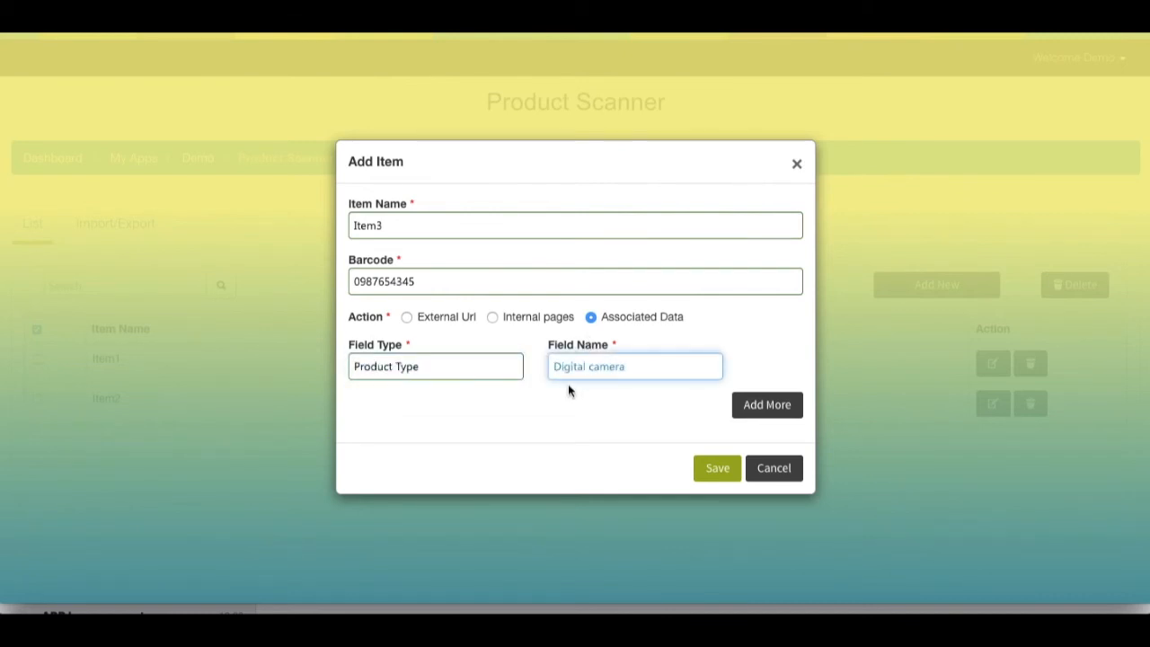
Add associated data rows Color: Black and Digital zoom: 4x to Item3.
{"action": "left_click", "coordinate": [744, 418]}
{"action": "left_click", "coordinate": [493, 397]}
{"action": "type", "text": "Color"}
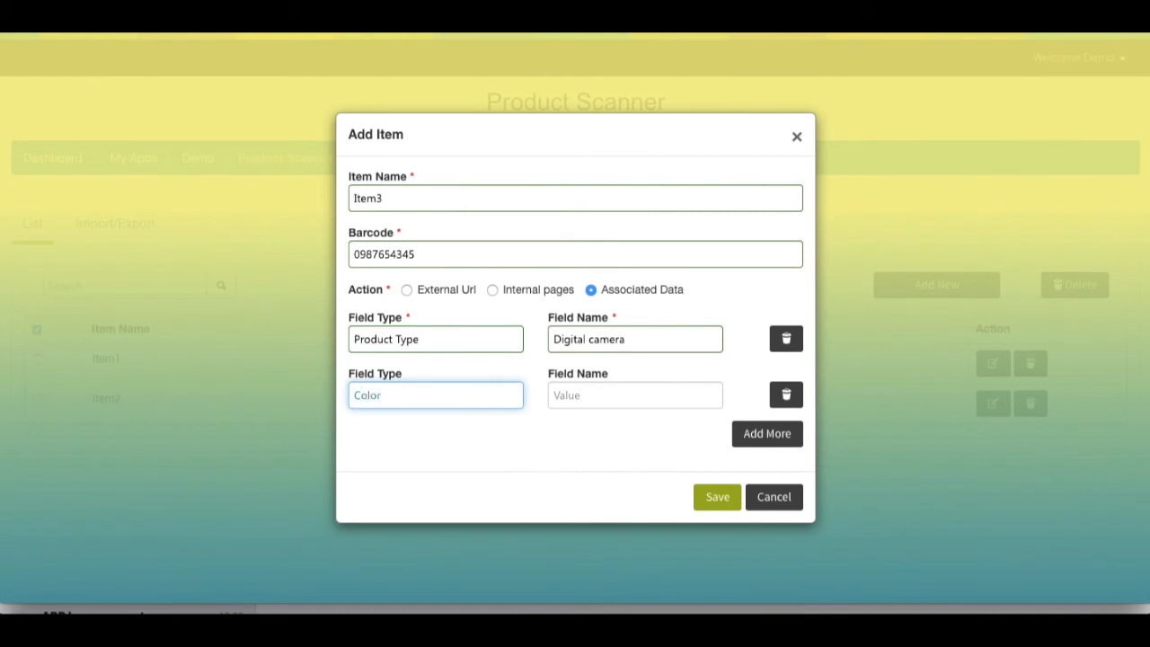
{"action": "left_click", "coordinate": [560, 401]}
{"action": "type", "text": "Black"}
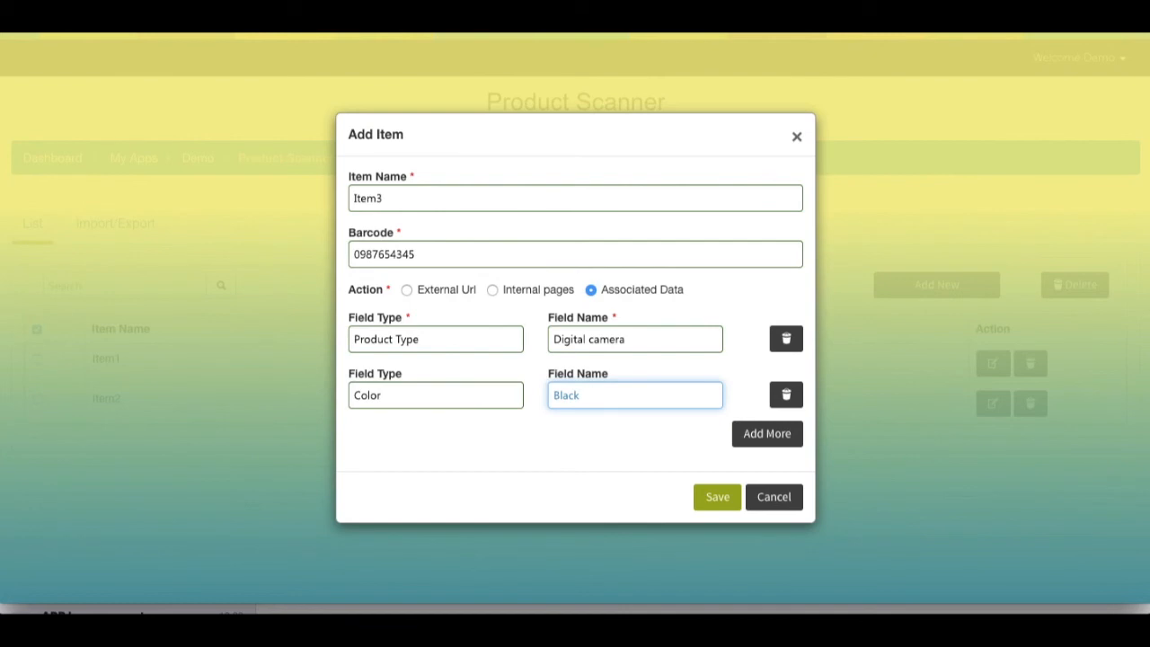
{"action": "left_click", "coordinate": [746, 437]}
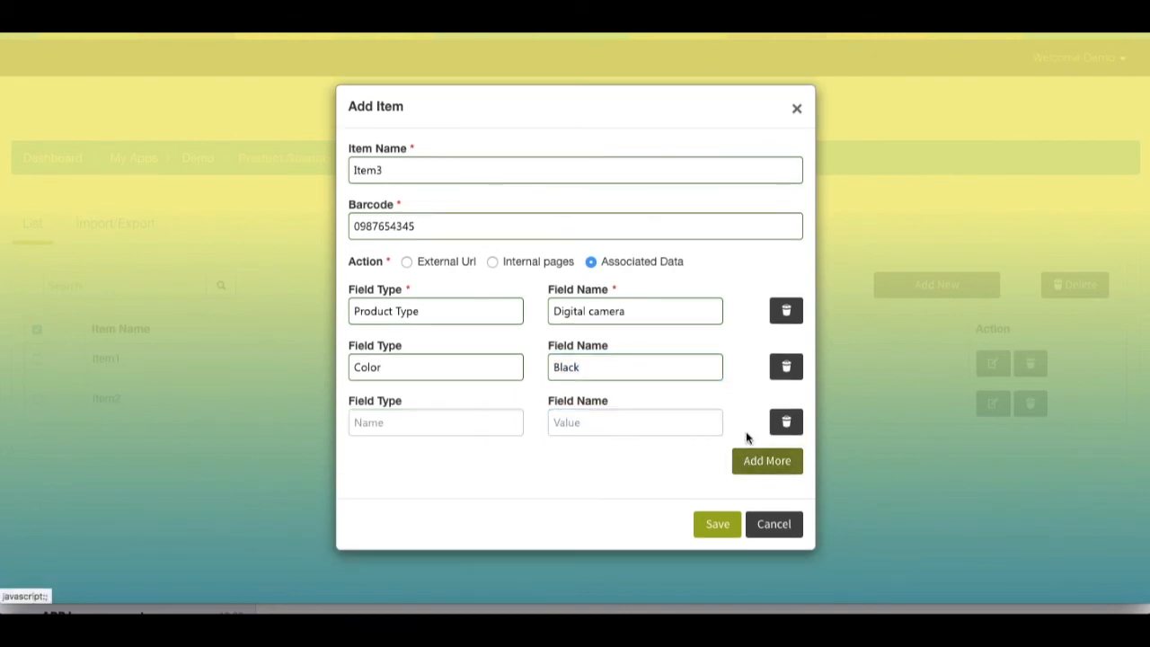
{"action": "left_click", "coordinate": [501, 428]}
{"action": "type", "text": "Digital zoom"}
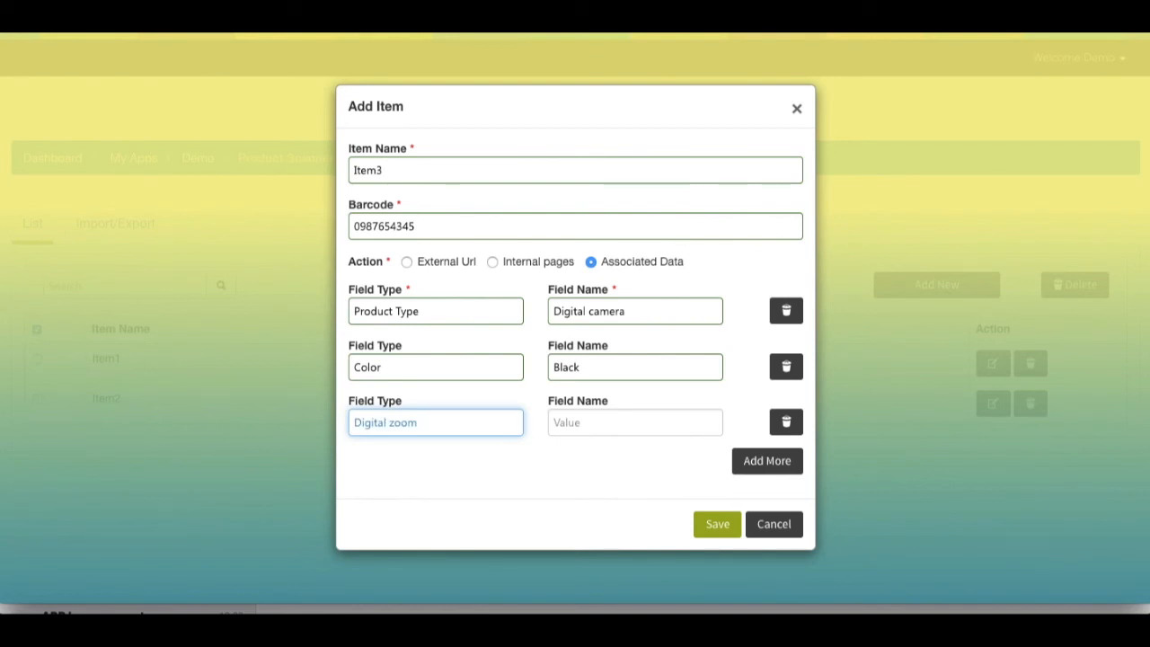
{"action": "left_click", "coordinate": [572, 423]}
{"action": "type", "text": "4x"}
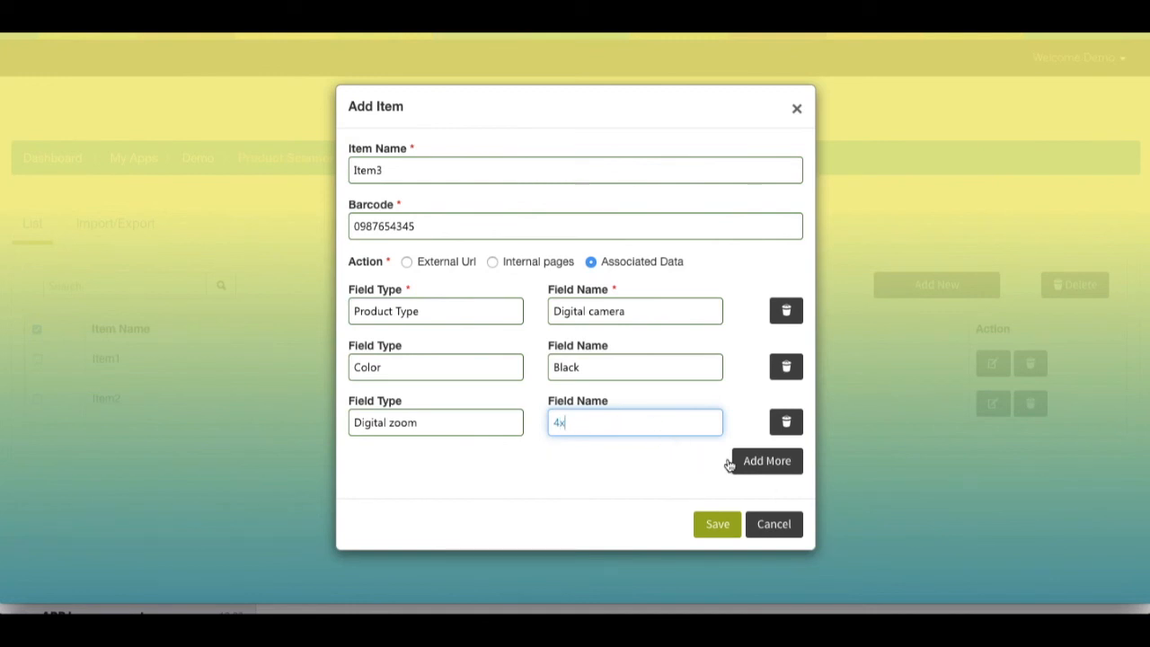
Add rows Company: abc, Resolution: 1024*467, and Description with pasted text.
{"action": "left_click", "coordinate": [751, 462]}
{"action": "left_click", "coordinate": [494, 453]}
{"action": "type", "text": "Company"}
{"action": "left_click", "coordinate": [576, 452]}
{"action": "type", "text": "abc"}
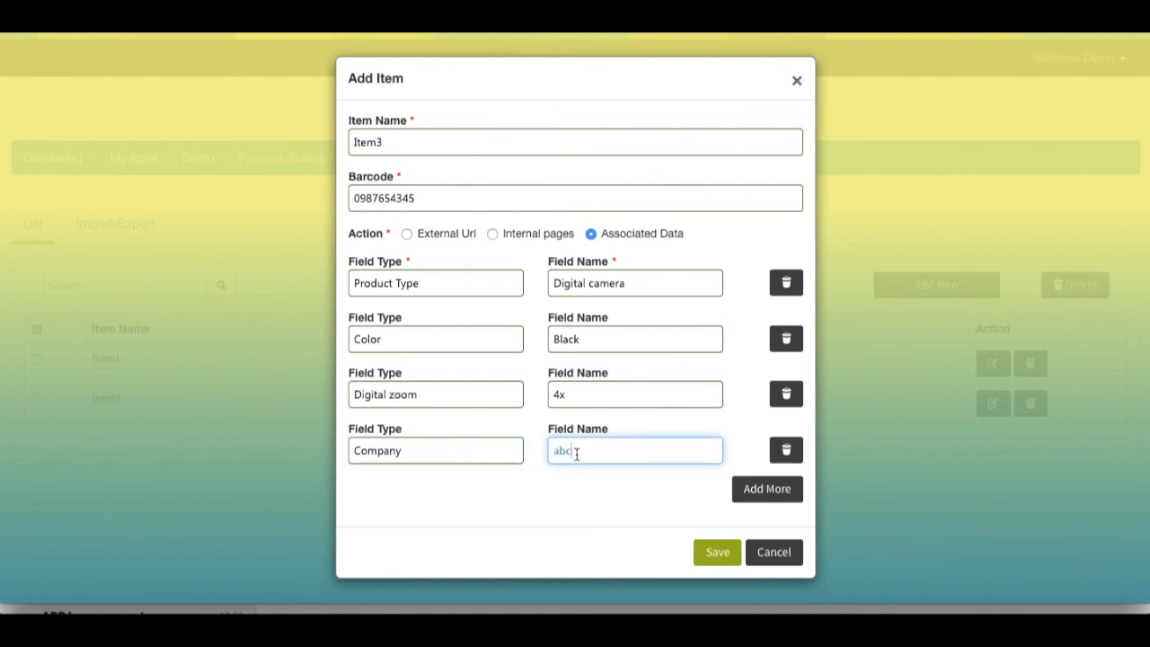
{"action": "left_click", "coordinate": [762, 490]}
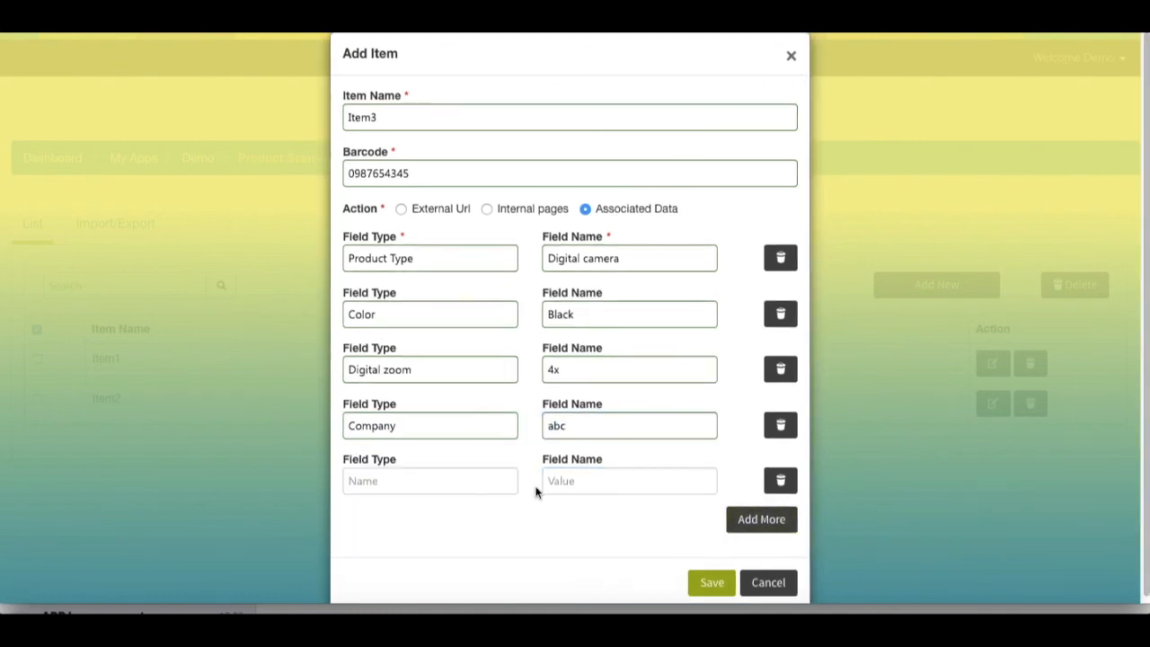
{"action": "left_click", "coordinate": [488, 484]}
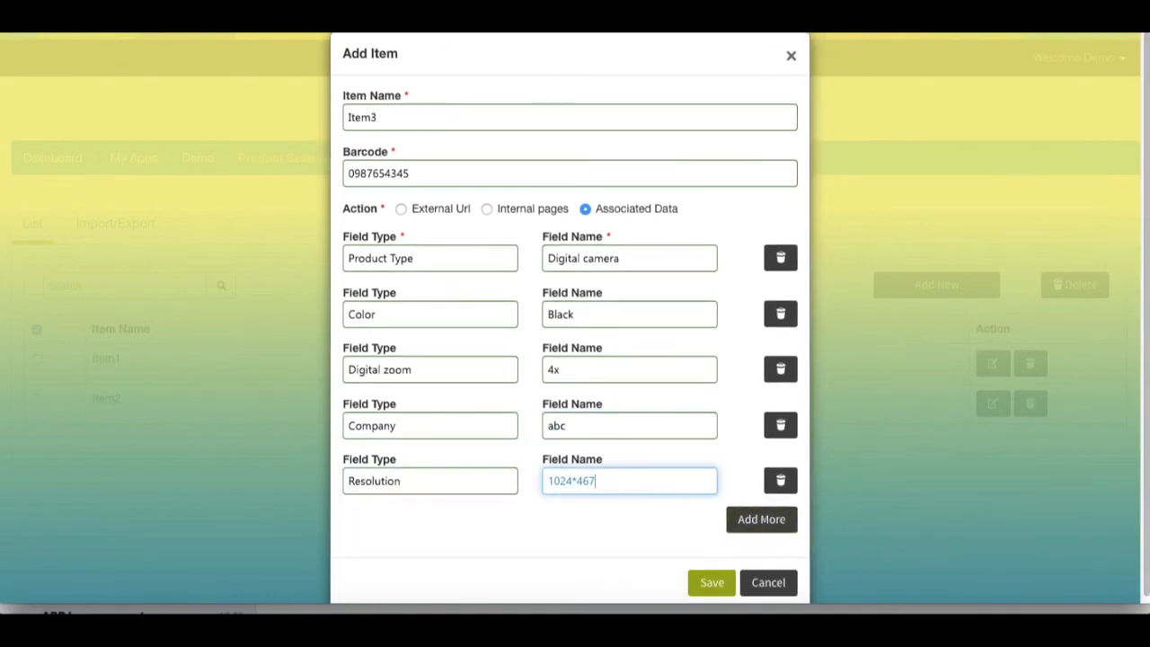
{"action": "left_click", "coordinate": [747, 521]}
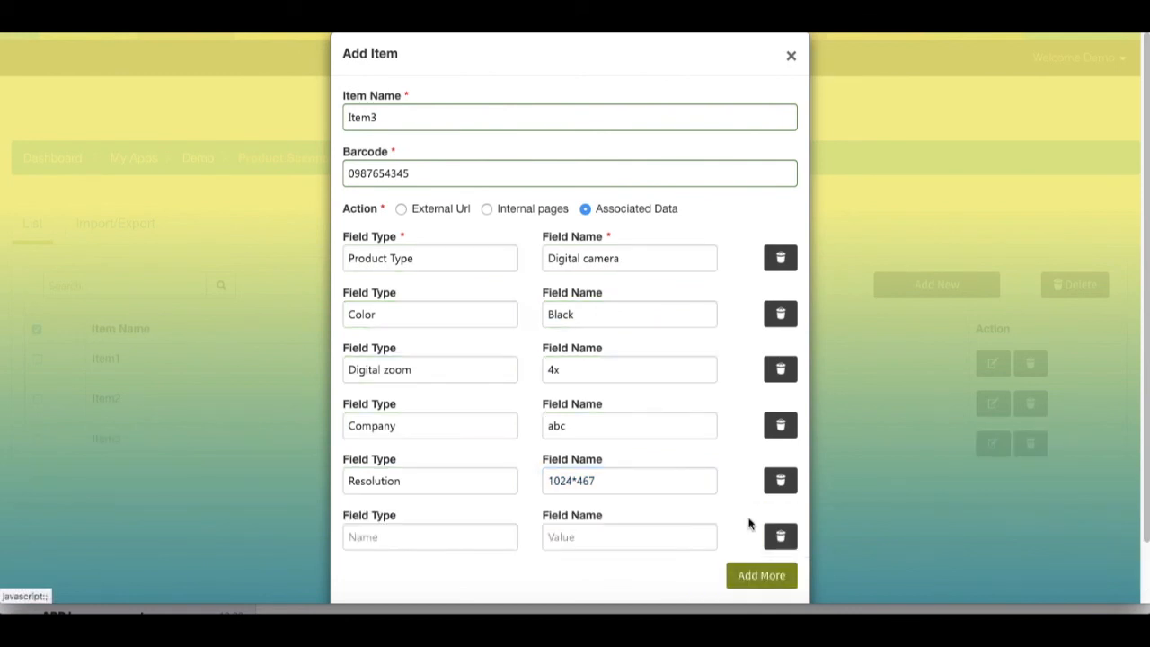
{"action": "left_click", "coordinate": [495, 531]}
{"action": "type", "text": "Description"}
{"action": "left_click", "coordinate": [562, 536]}
{"action": "key", "text": "ctrl+v"}
{"action": "scroll", "coordinate": [918, 554], "scroll_direction": "down", "scroll_amount": 1}
Save Item3, then bring up the Import/Export options for CSV upload and CSV/XLS export.
{"action": "left_click", "coordinate": [708, 575]}
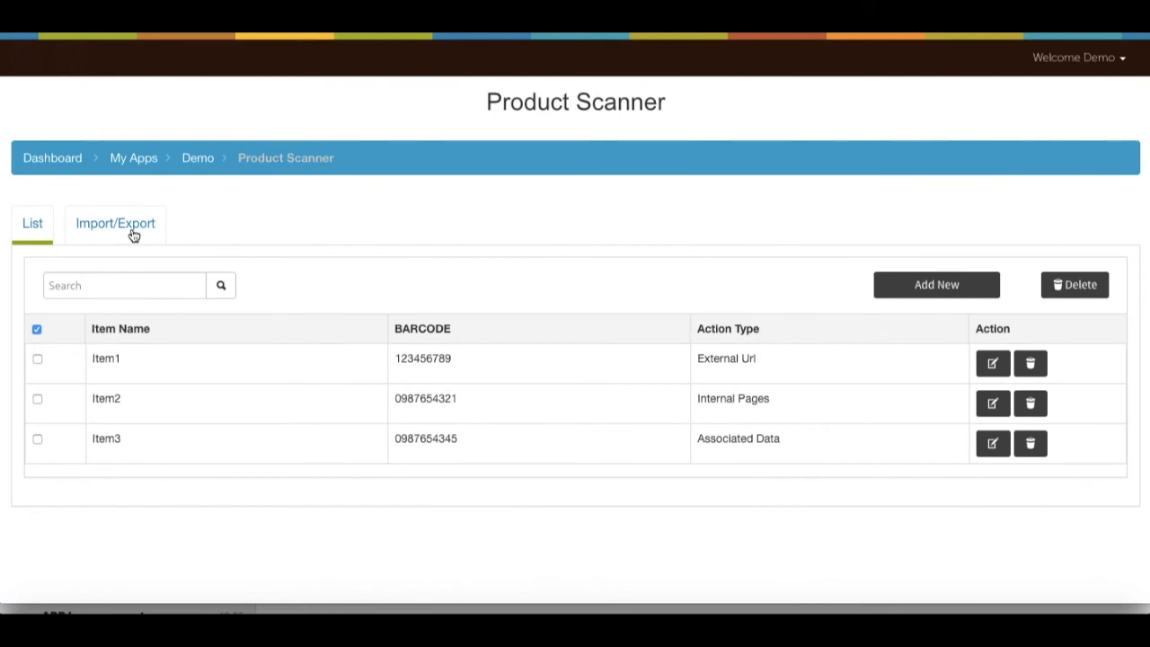
{"action": "left_click", "coordinate": [131, 228]}
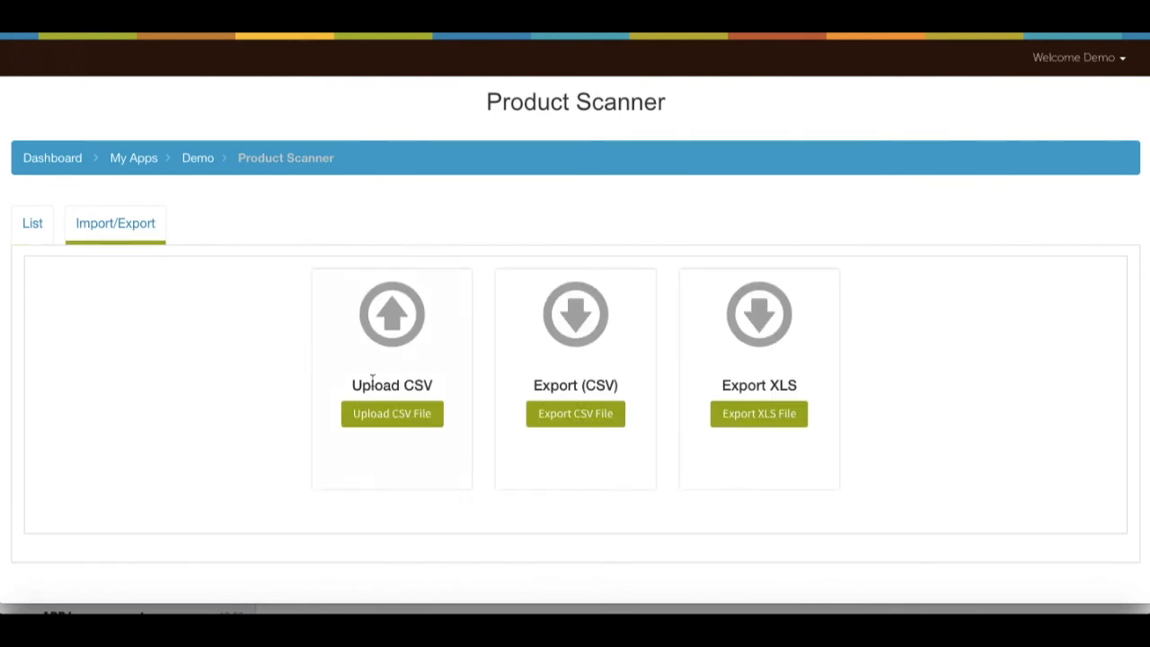